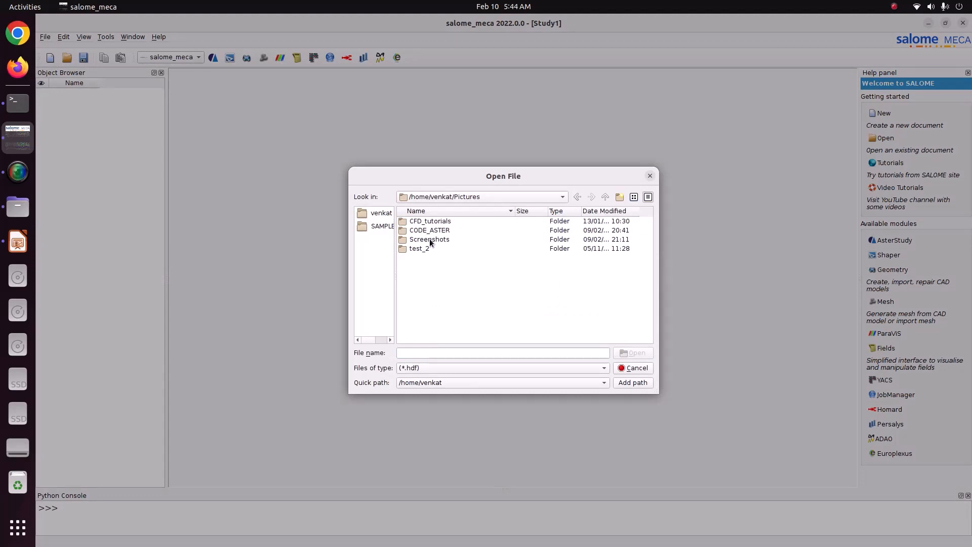
Step: Open the study Study1.hdf from the 87_bellow_thermal folder inside CODE_ASTER
double_click(428, 232)
double_click(433, 251)
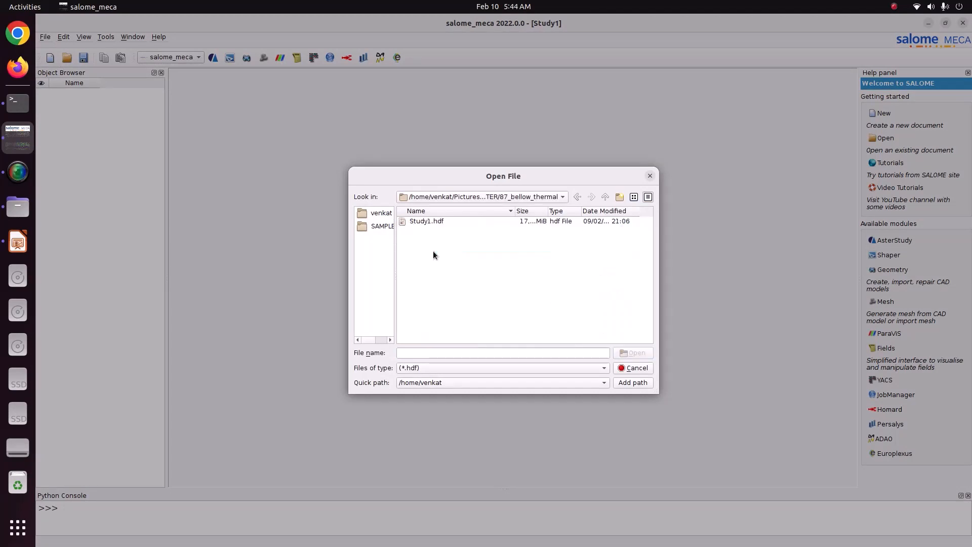
click(430, 222)
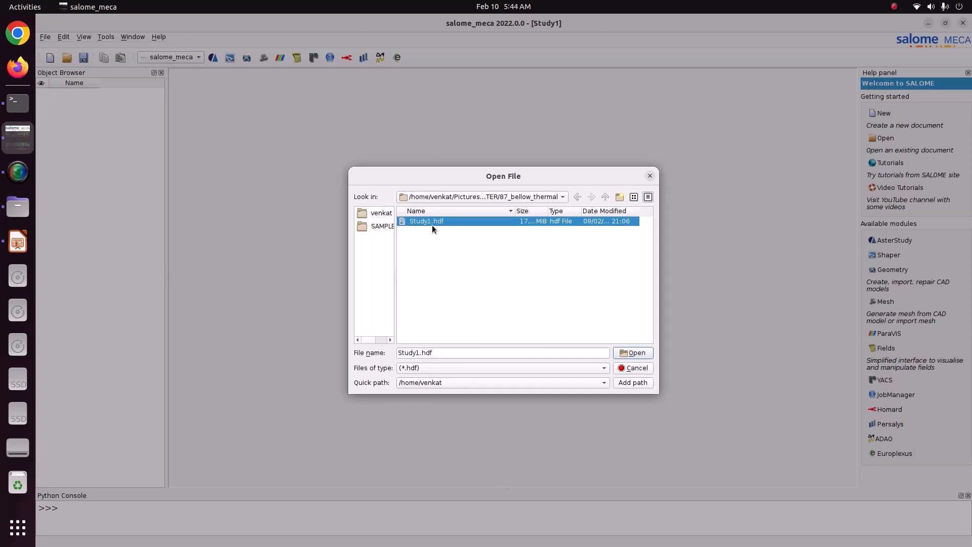
click(636, 354)
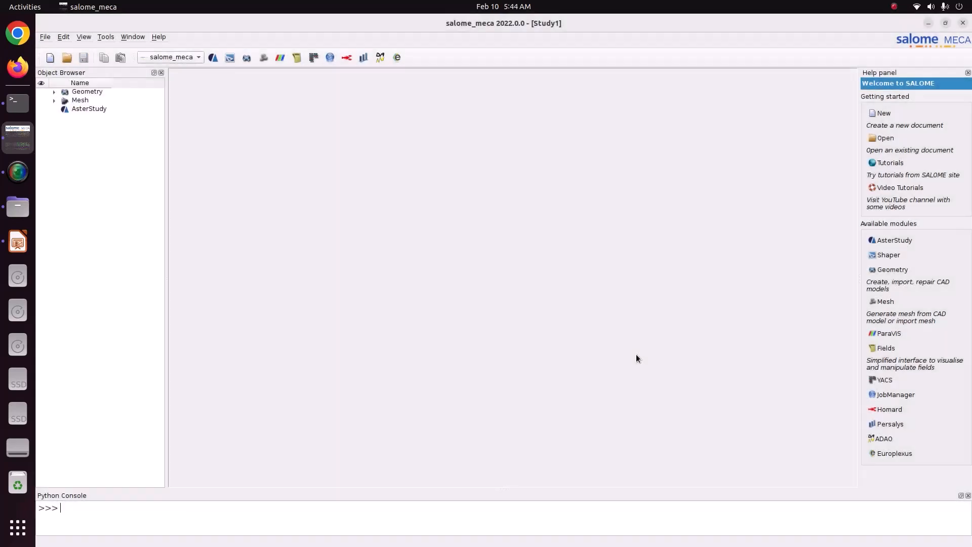
Step: Activate the Geometry module and expand the geometry tree down to the Bellow solid's sub-shapes
click(170, 59)
click(169, 90)
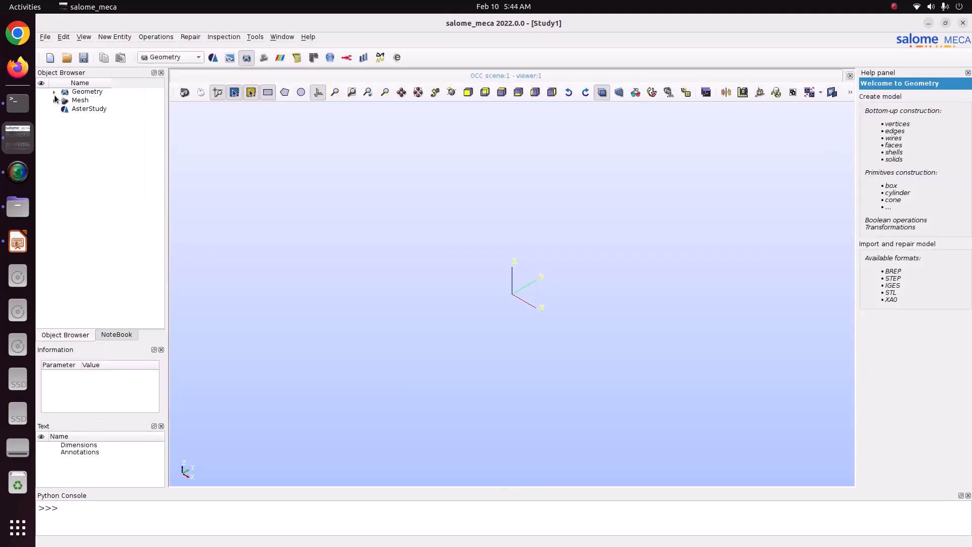
click(54, 92)
click(64, 134)
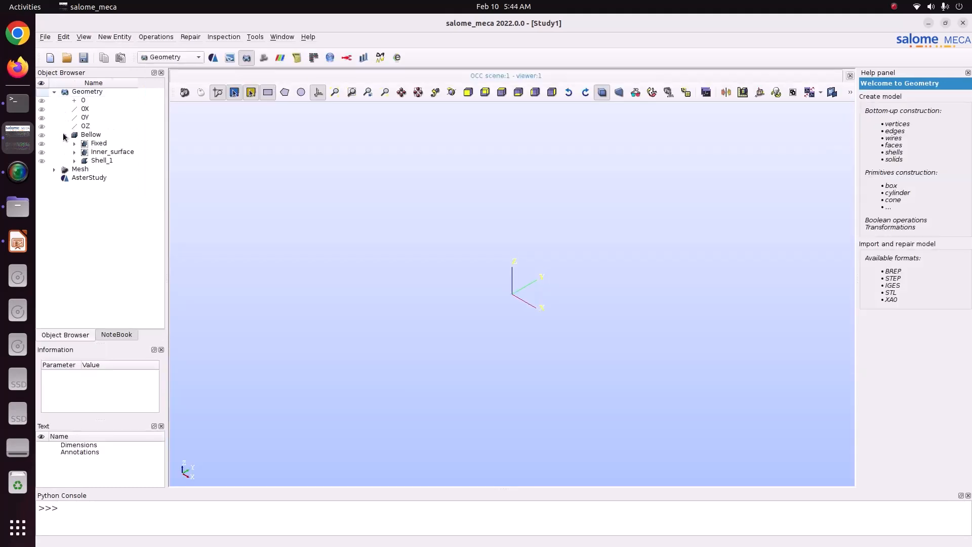
right_click(99, 137)
click(152, 219)
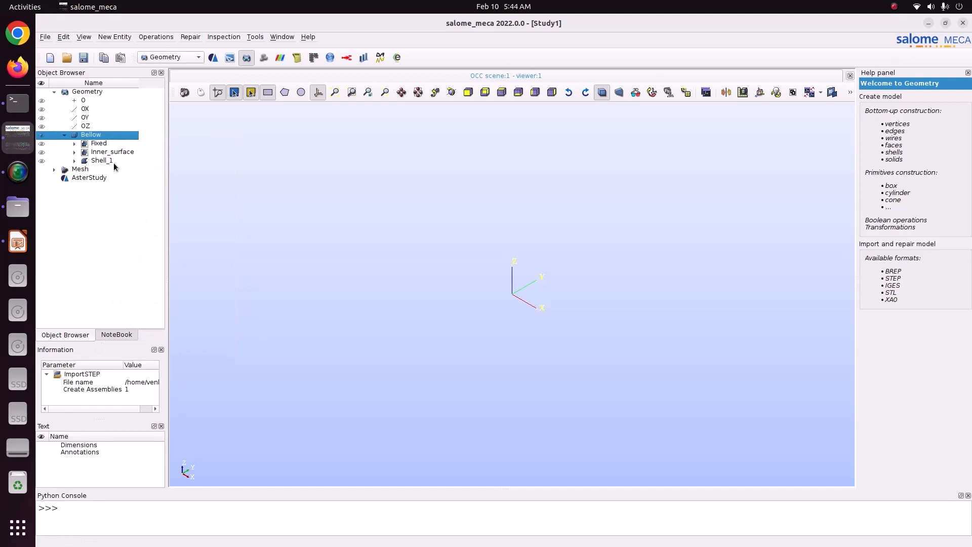
Step: Display the Fixed and Inner_surface groups of Bellow, fitted in the 3D view and rotated to see the end opening
click(42, 144)
click(44, 153)
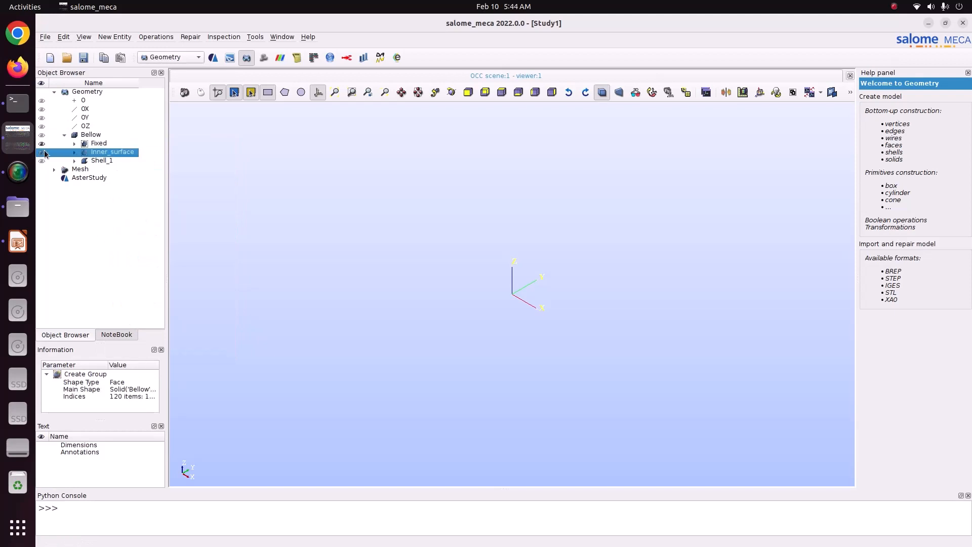
click(335, 92)
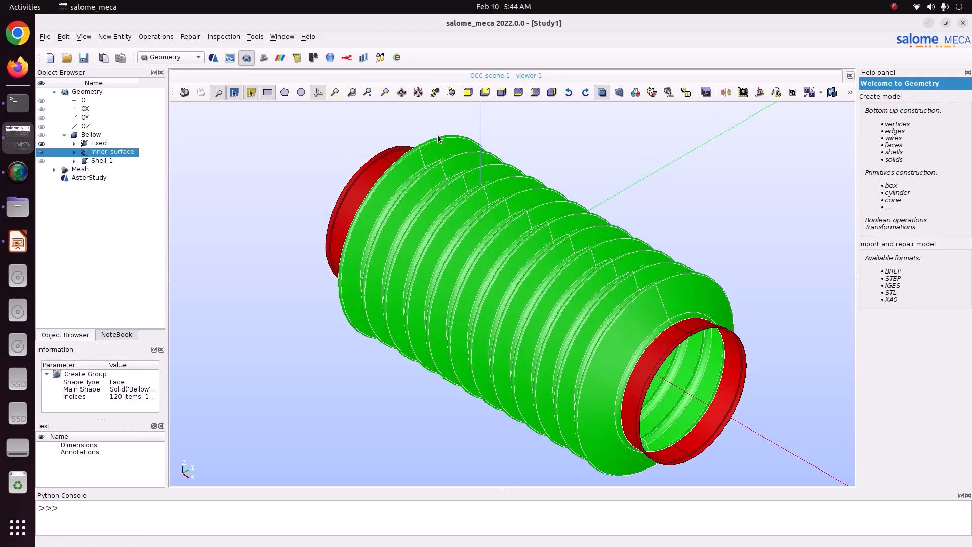
click(452, 93)
drag(421, 173, 748, 291)
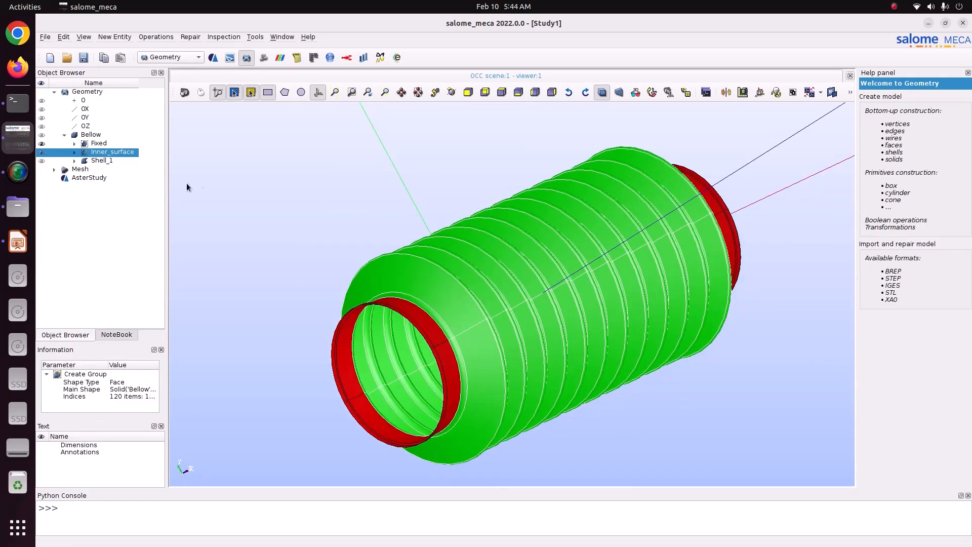
Step: Hide the Inner_surface group and briefly toggle the display of Shell_1, keeping only Fixed shown
click(41, 152)
click(42, 161)
click(42, 161)
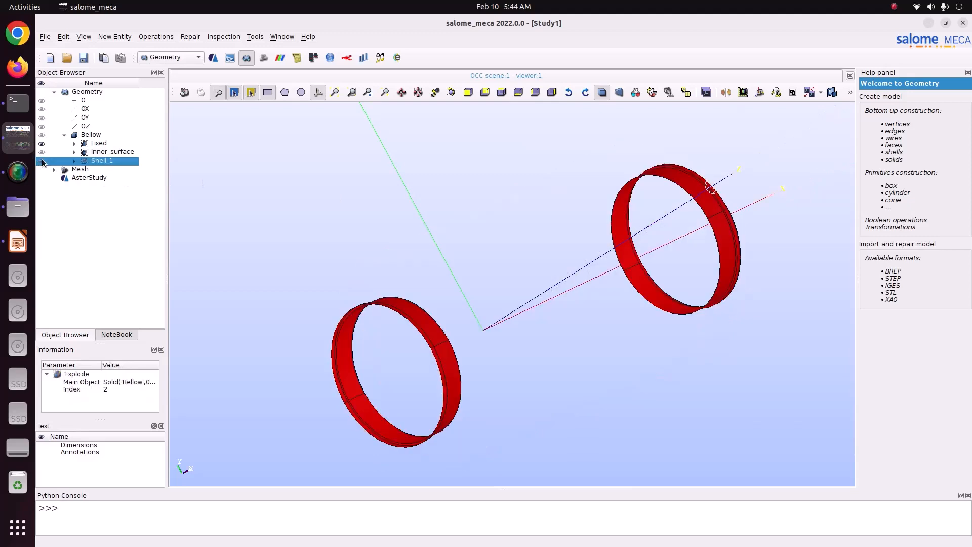
click(174, 57)
click(174, 58)
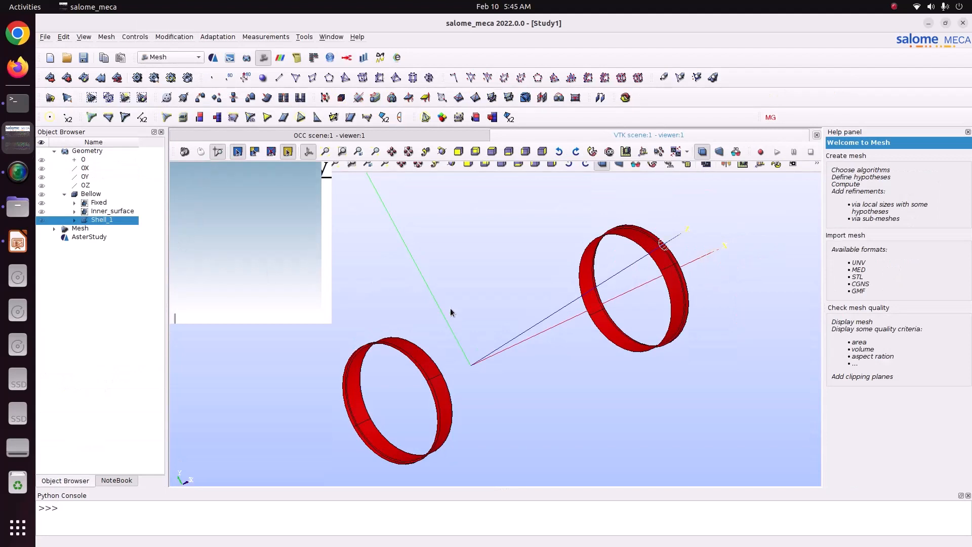
click(96, 214)
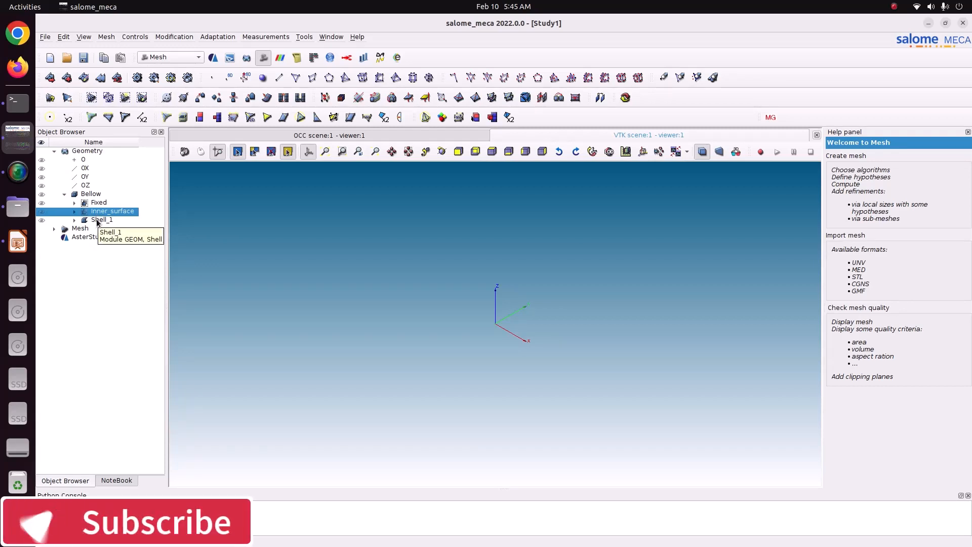
click(108, 194)
click(107, 39)
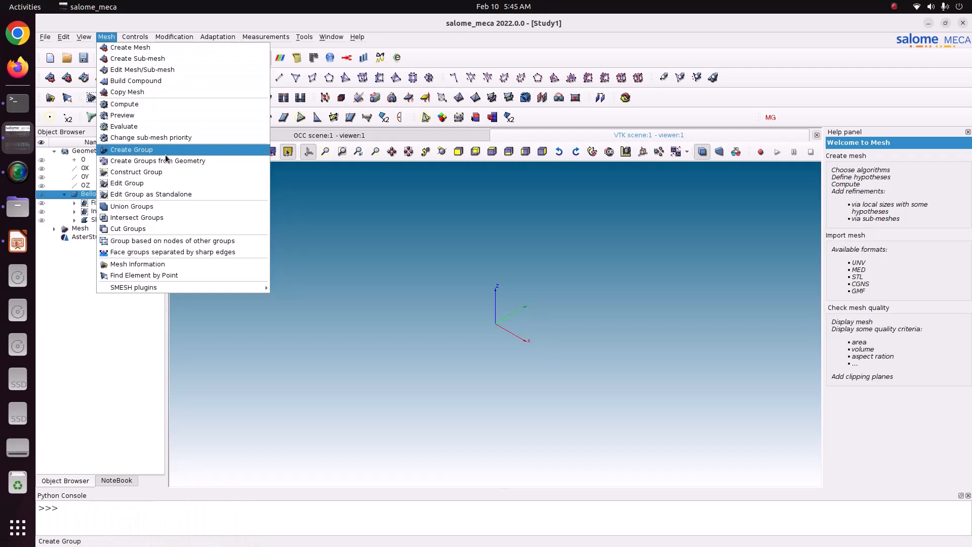
click(368, 172)
click(165, 61)
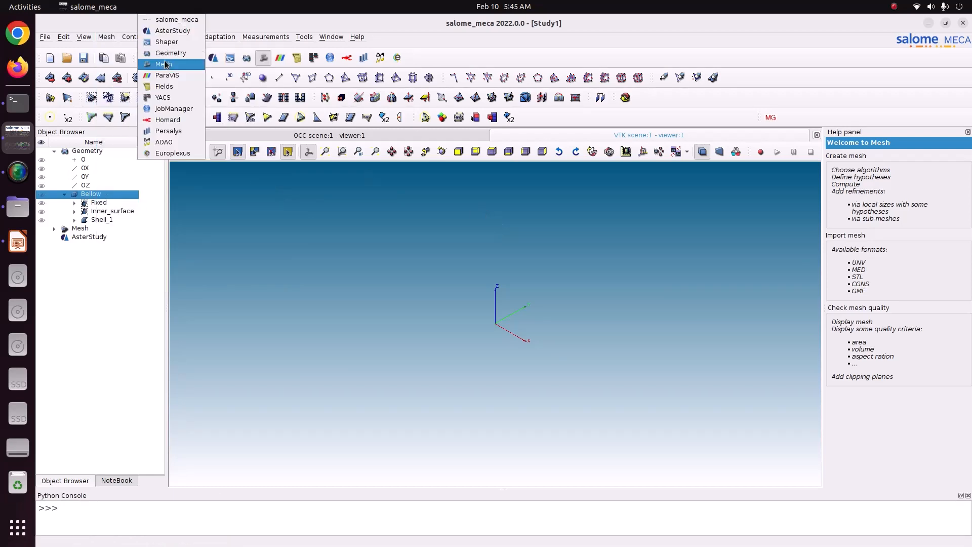
click(168, 52)
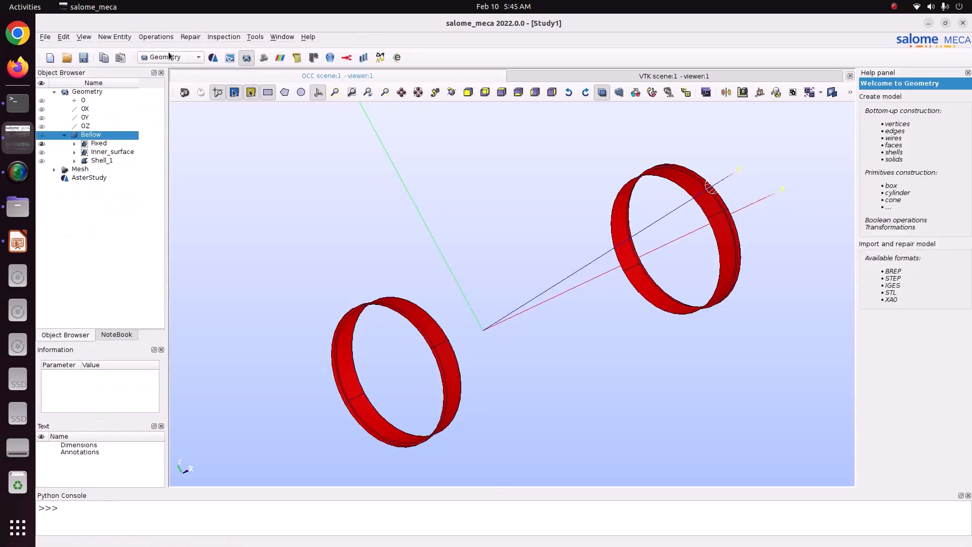
Step: Start a new face group with Bellow as main shape and try to hide the existing Inner_surface group
click(107, 40)
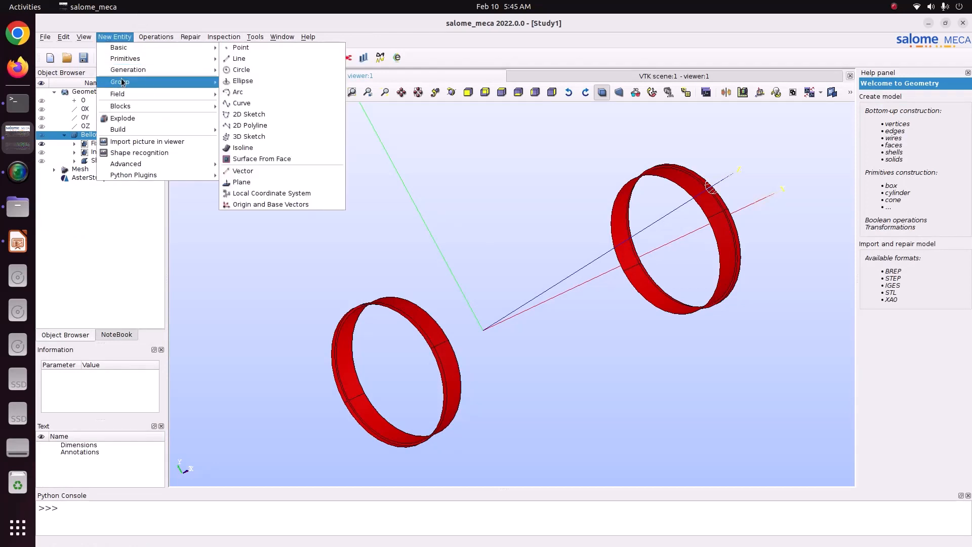
mouse_move(130, 84)
click(243, 82)
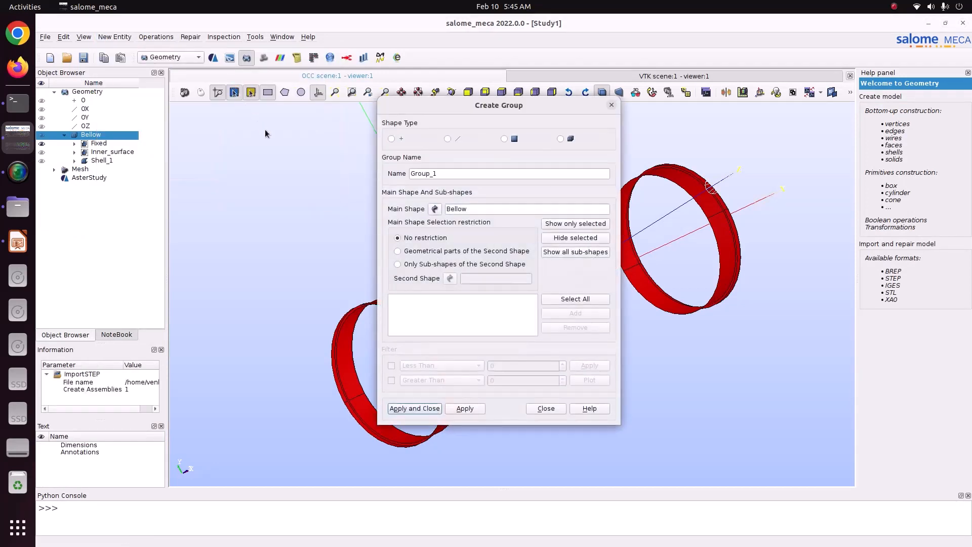
drag(473, 104, 169, 60)
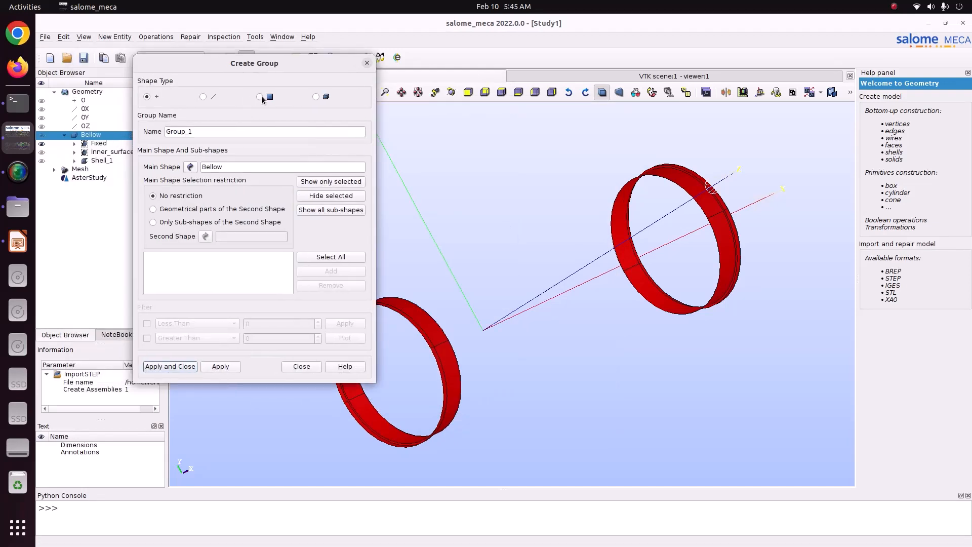
click(261, 95)
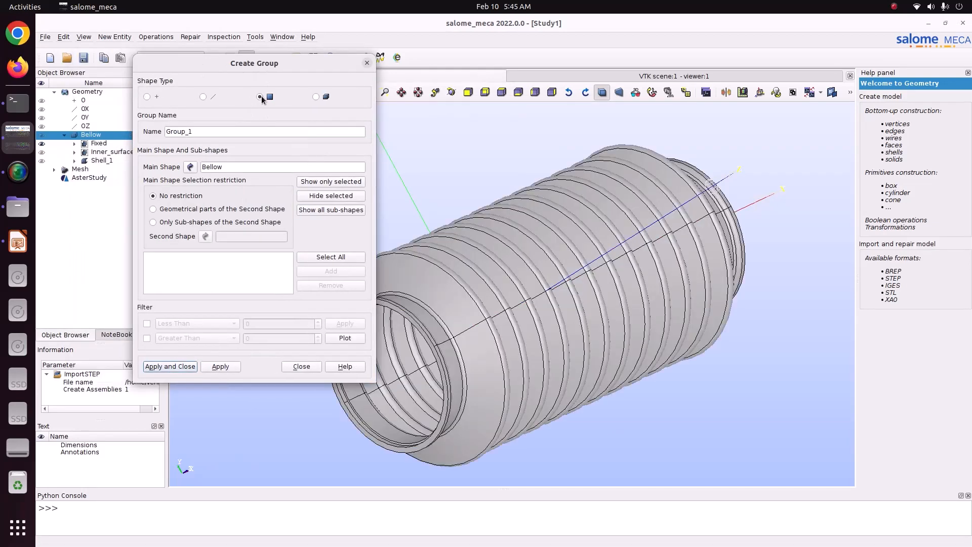
click(111, 153)
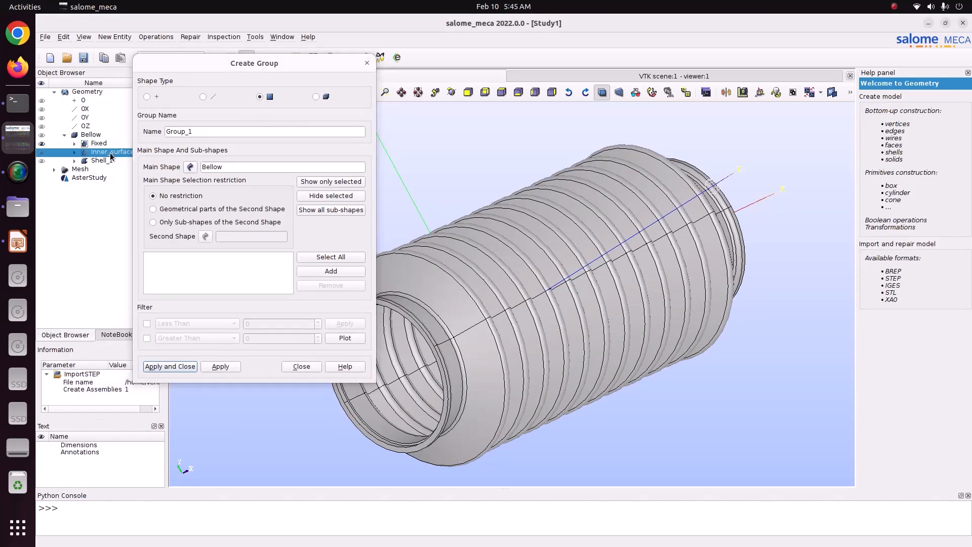
click(327, 197)
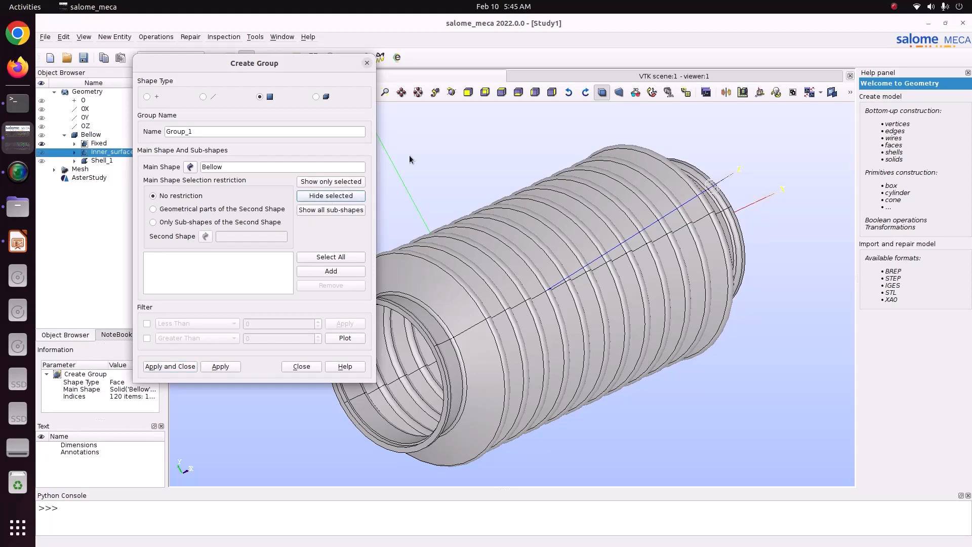
Step: In a side view, box-select all convolution faces between the two end collars and add them to the group
click(502, 92)
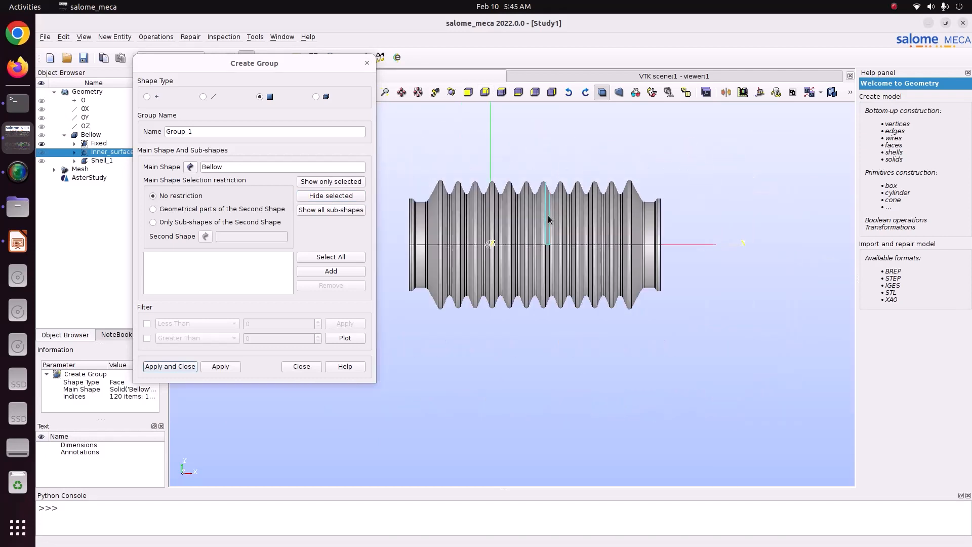
scroll(433, 253, up, 3)
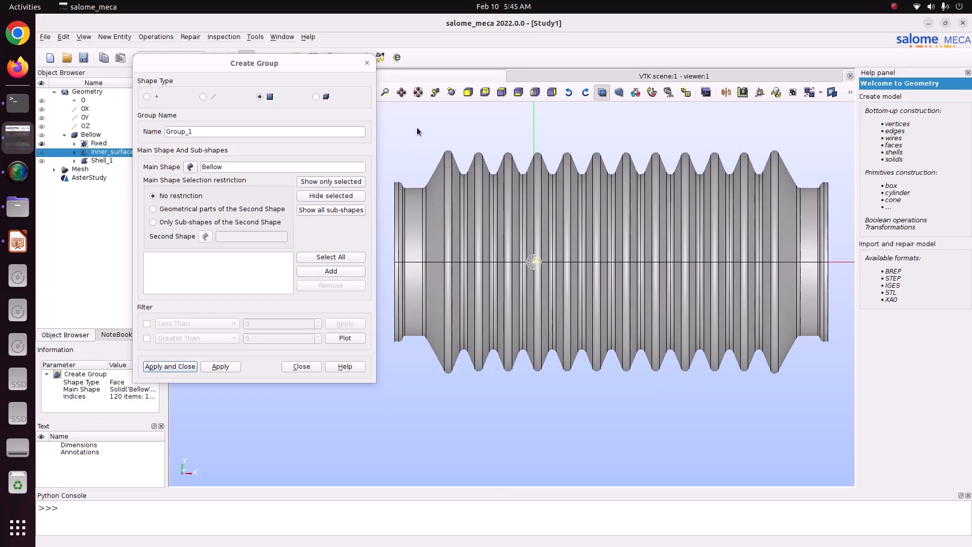
drag(416, 123, 794, 473)
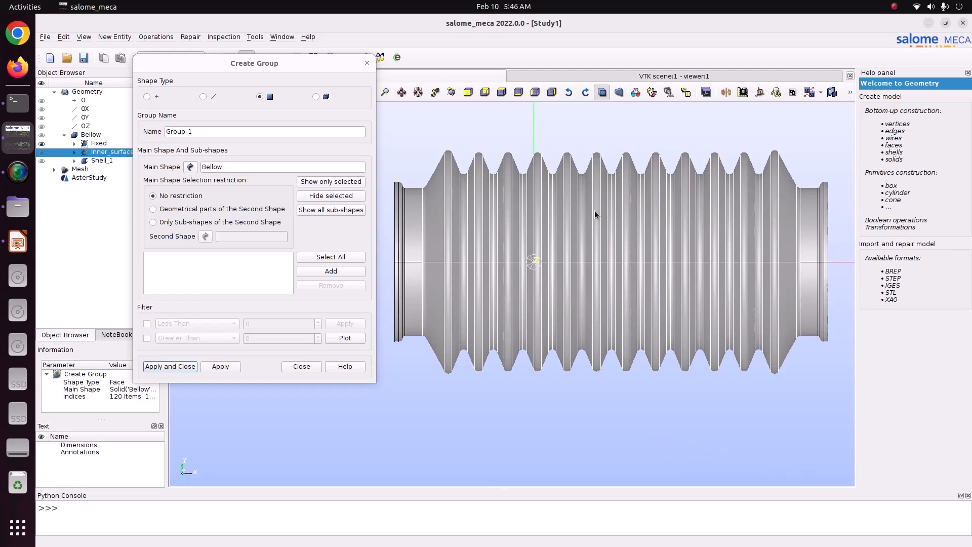
click(329, 272)
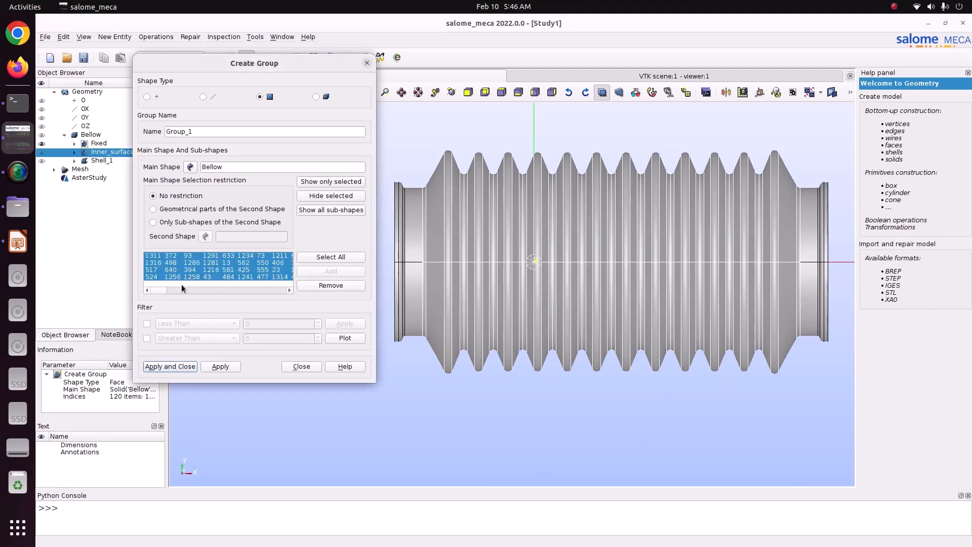
drag(165, 289, 309, 295)
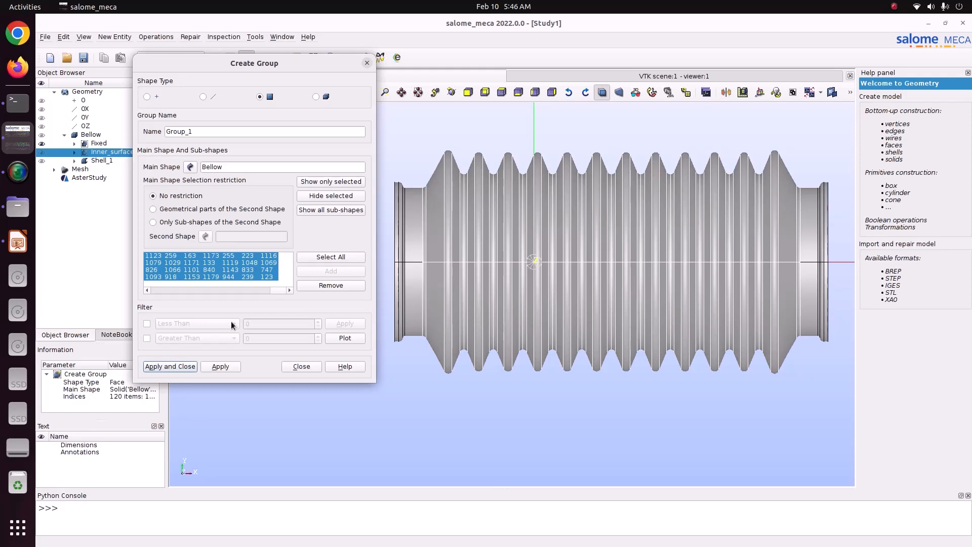
Step: Name the face group outside_conv and create it
drag(224, 132, 86, 138)
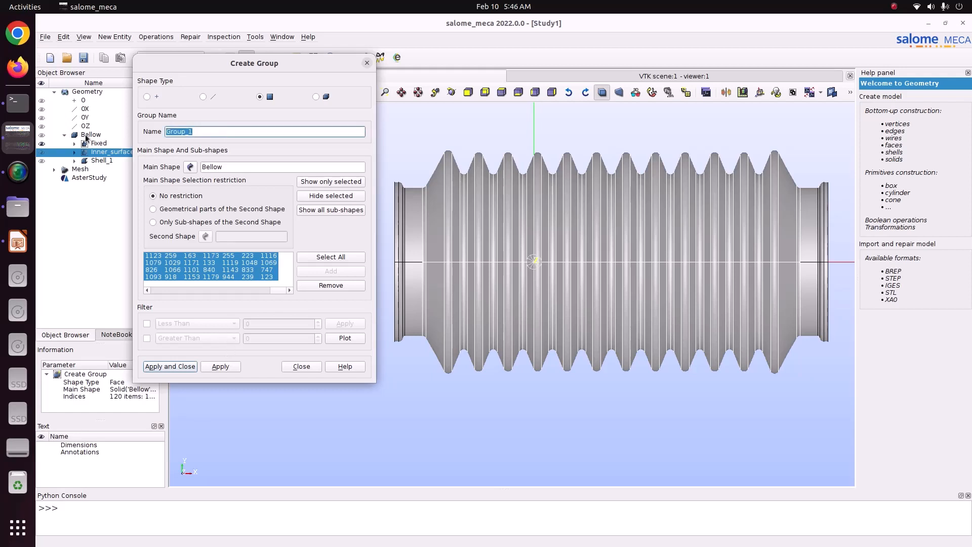
text(outside_conv)
click(183, 366)
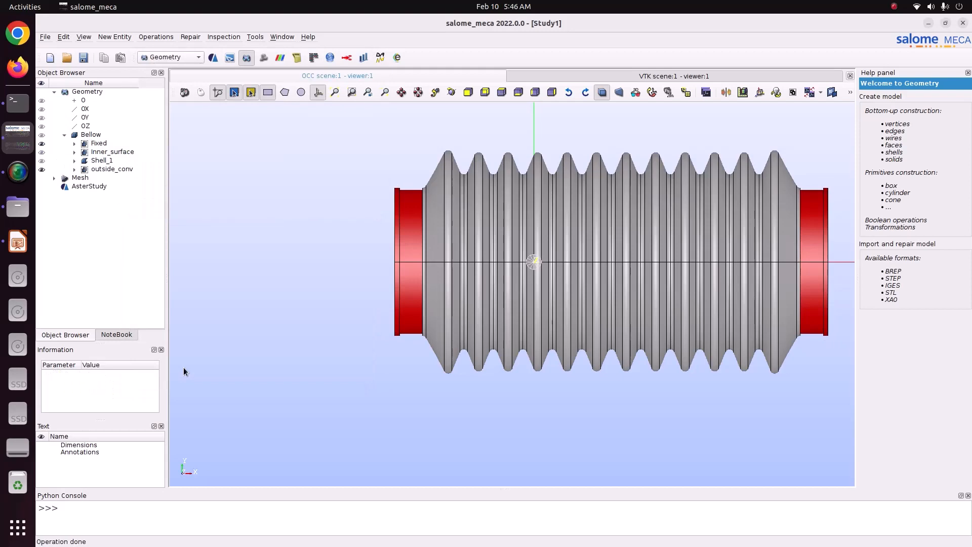
Step: Hide the Fixed group to expose the convolution faces around the bellow's end opening
click(452, 91)
drag(455, 155, 462, 168)
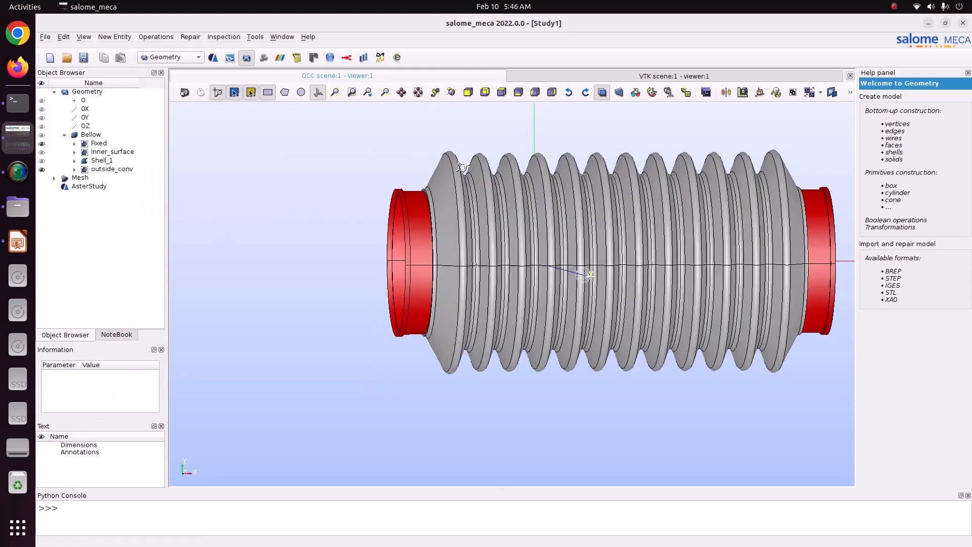
scroll(499, 189, up, 10)
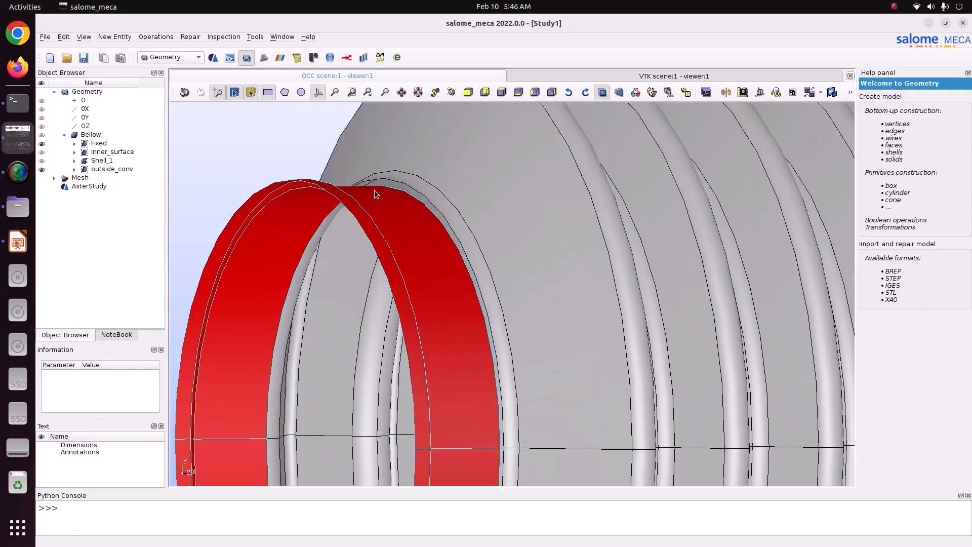
scroll(373, 188, up, 3)
click(73, 190)
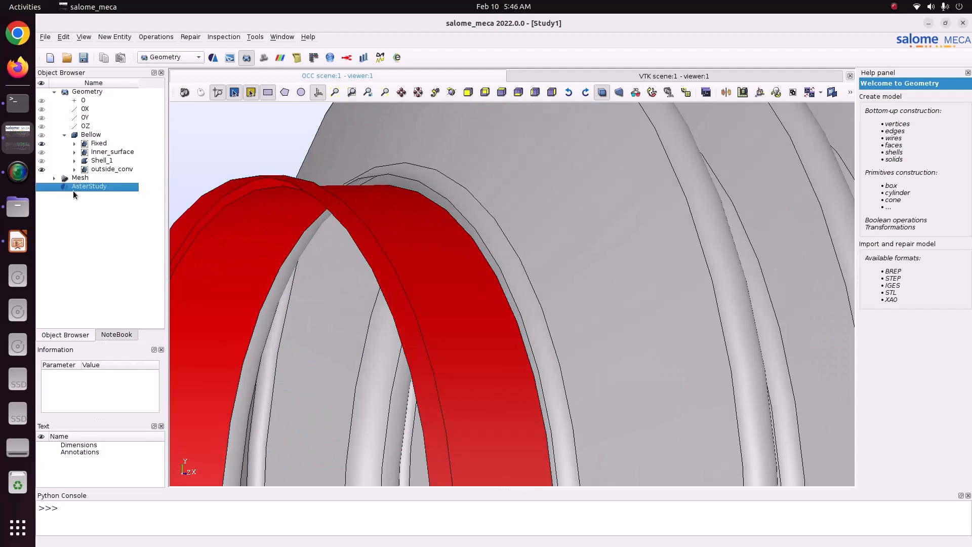
click(43, 142)
click(42, 137)
click(44, 144)
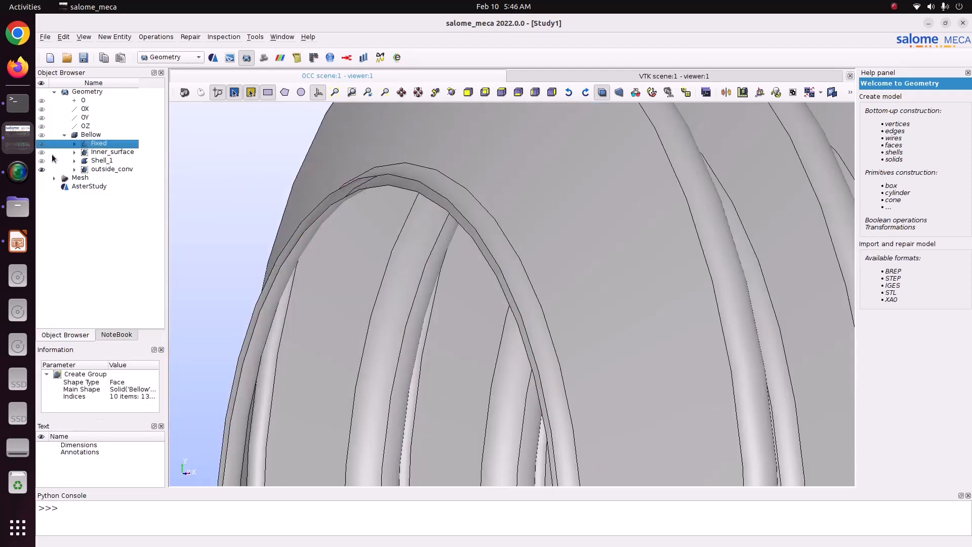
Step: Toggle the display of the outside_conv group and examine which faces it contains around the end opening
scroll(255, 202, down, 3)
click(111, 199)
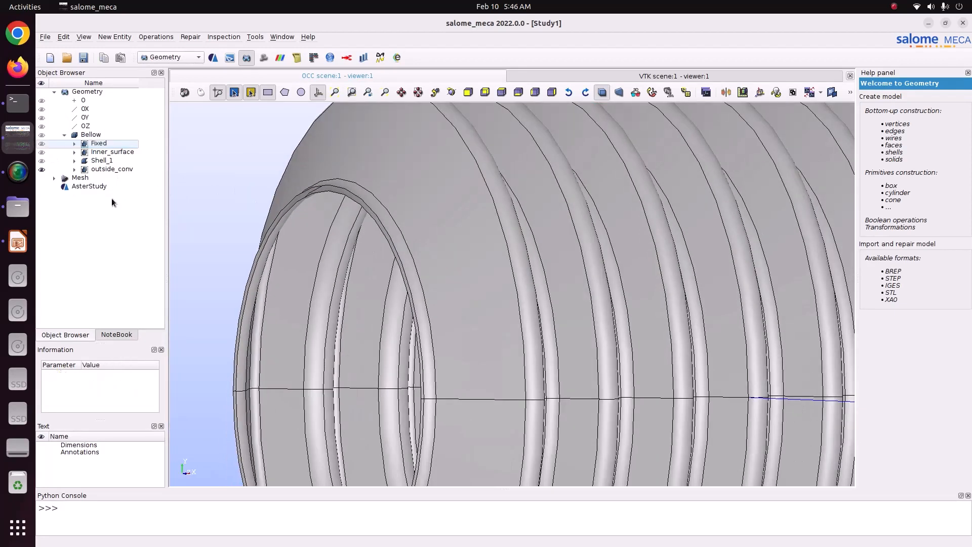
scroll(349, 232, down, 3)
scroll(256, 212, up, 2)
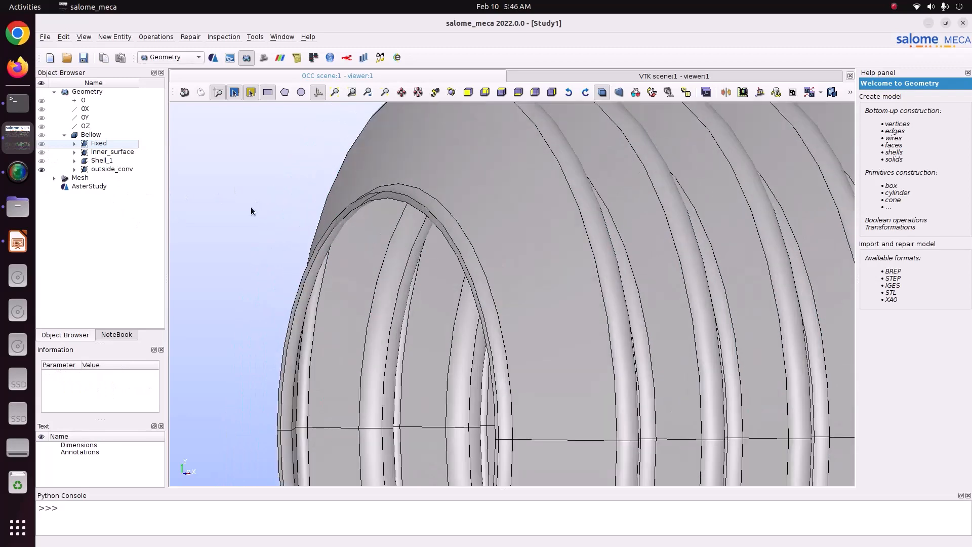
click(43, 170)
click(42, 169)
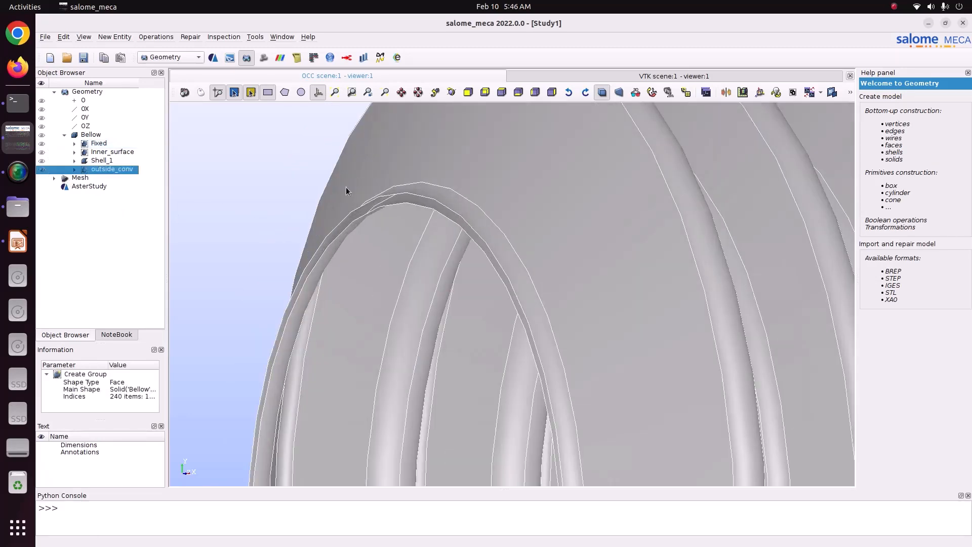
Step: Examine the faces of the outside_conv group inside and around the bellow's end opening from several angles
scroll(363, 189, up, 3)
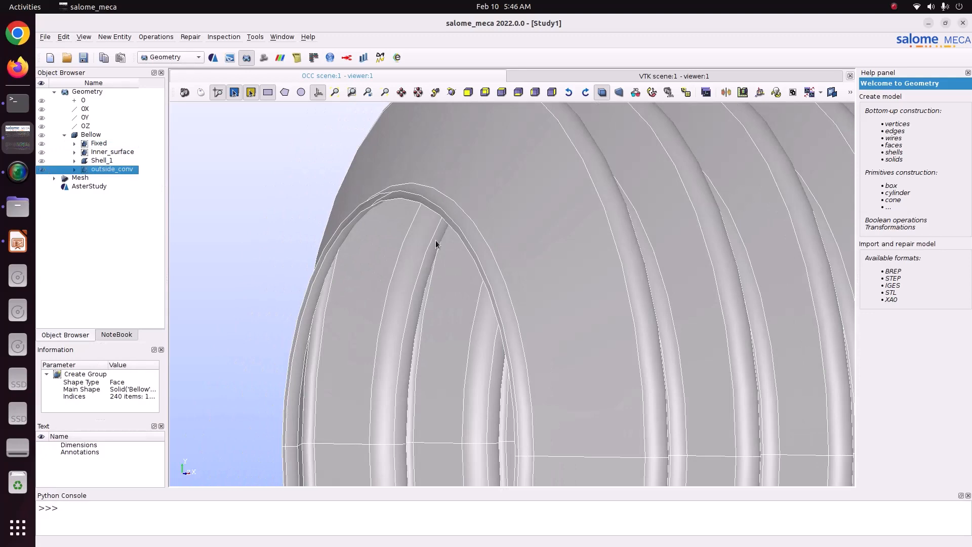
scroll(436, 243, down, 5)
scroll(485, 265, up, 8)
scroll(372, 236, down, 8)
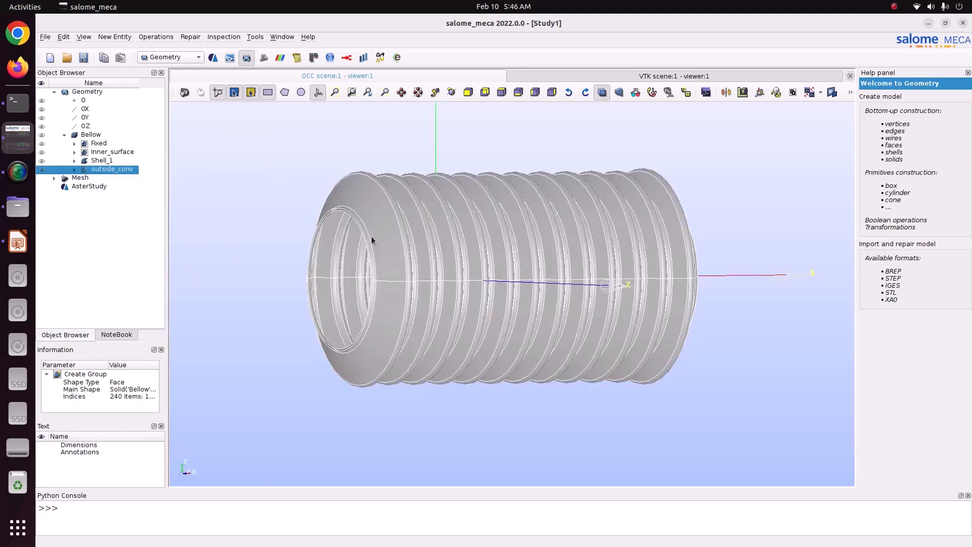
click(457, 91)
drag(567, 217, 276, 164)
scroll(522, 181, up, 8)
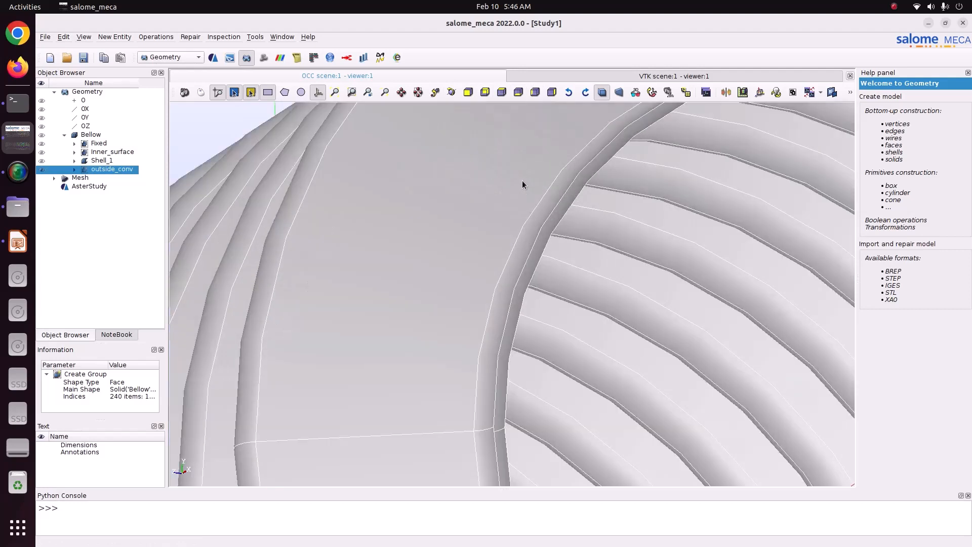
Step: Edit the outside_conv group to remove all faces that belong to the Inner_surface group, and apply the change
right_click(125, 173)
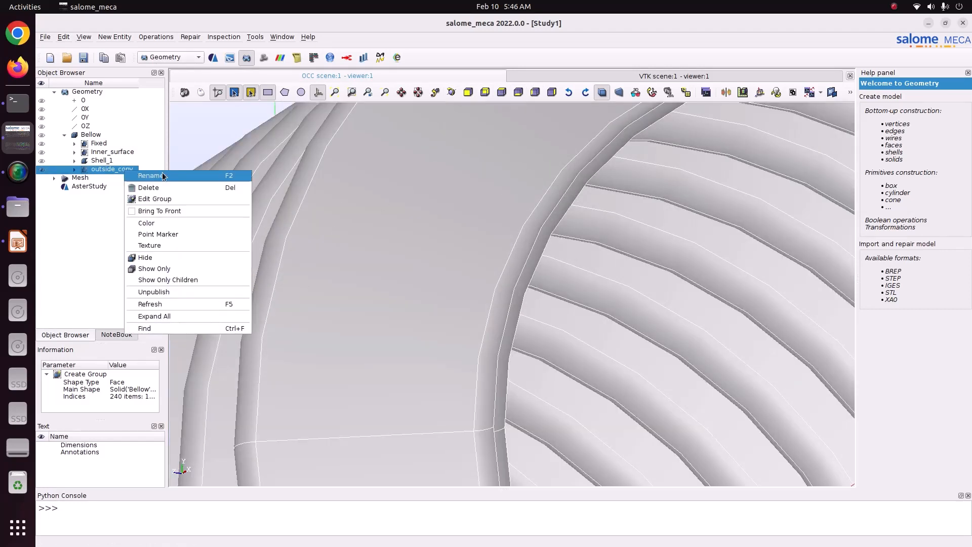
click(169, 203)
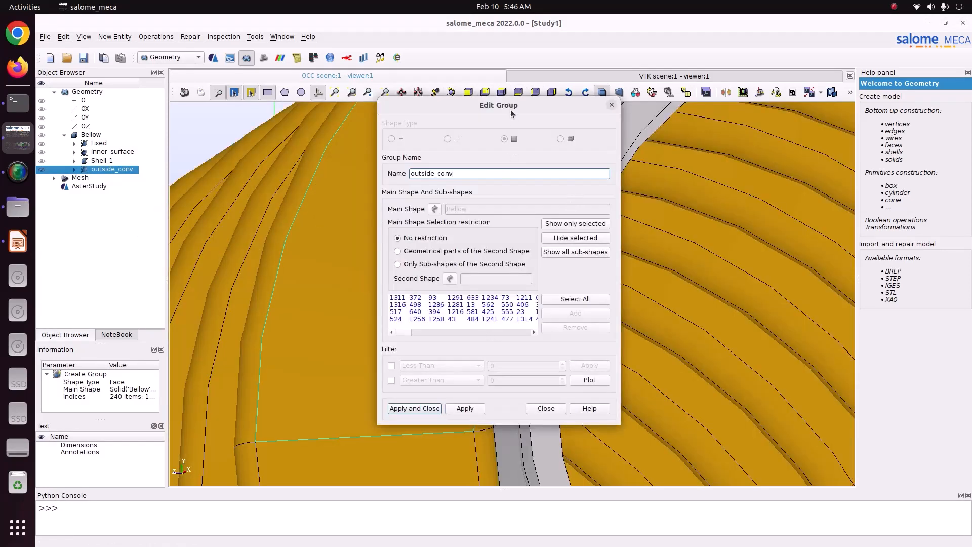
drag(511, 111, 472, 82)
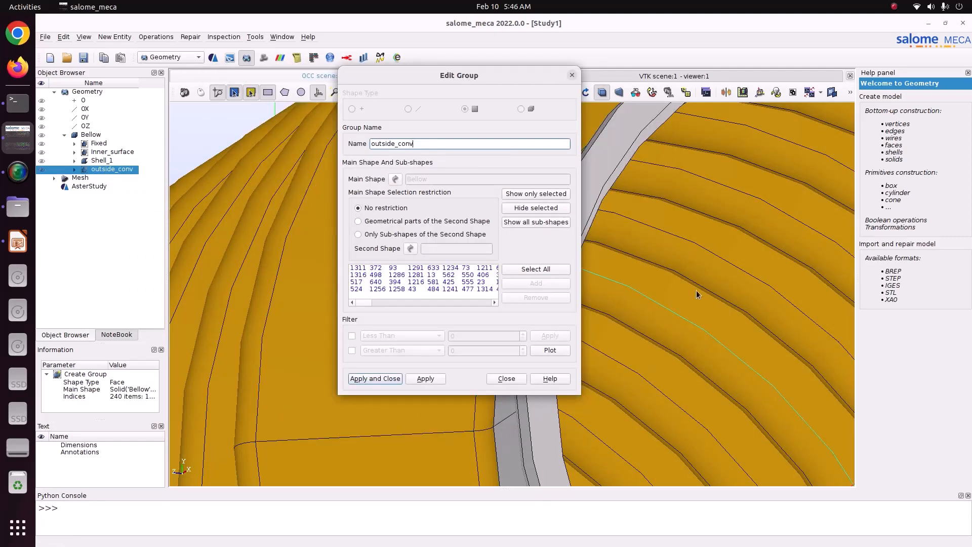
scroll(696, 290, down, 8)
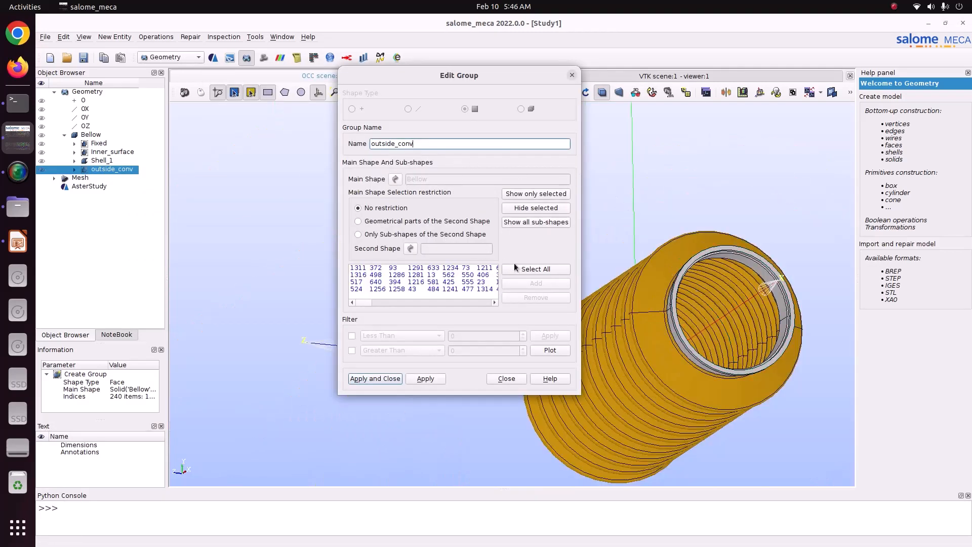
click(111, 153)
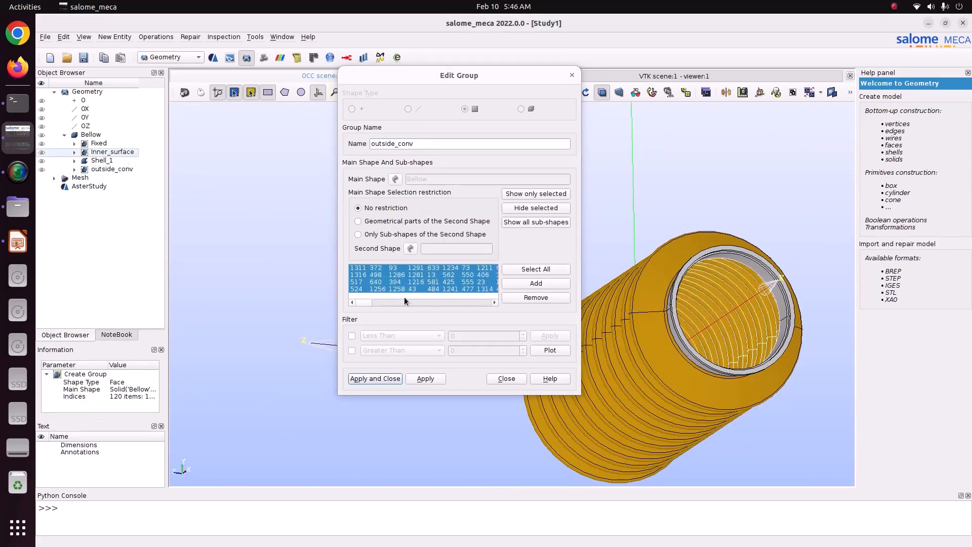
drag(364, 304, 339, 309)
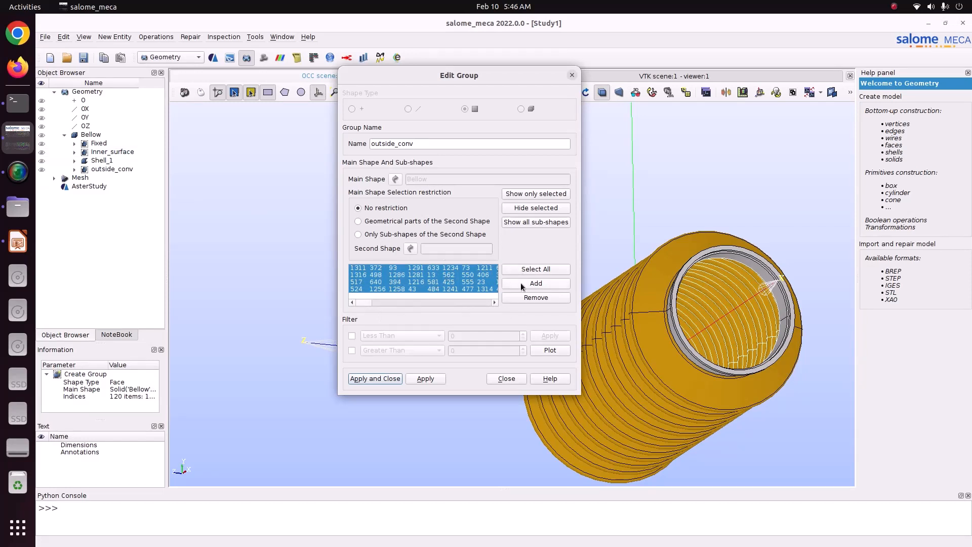
click(531, 294)
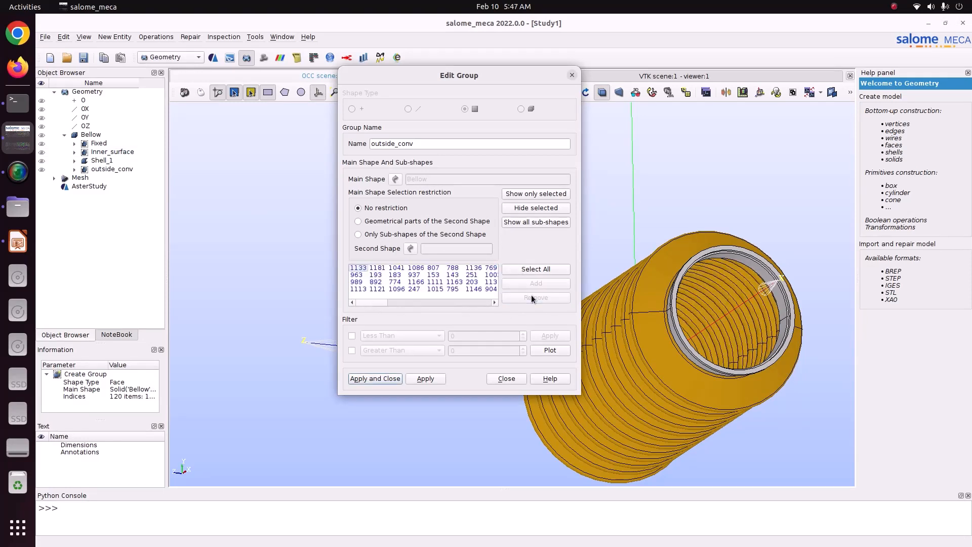
click(392, 379)
Step: Display the edited outside_conv group on its own and check its faces around the bellow's end opening
click(42, 169)
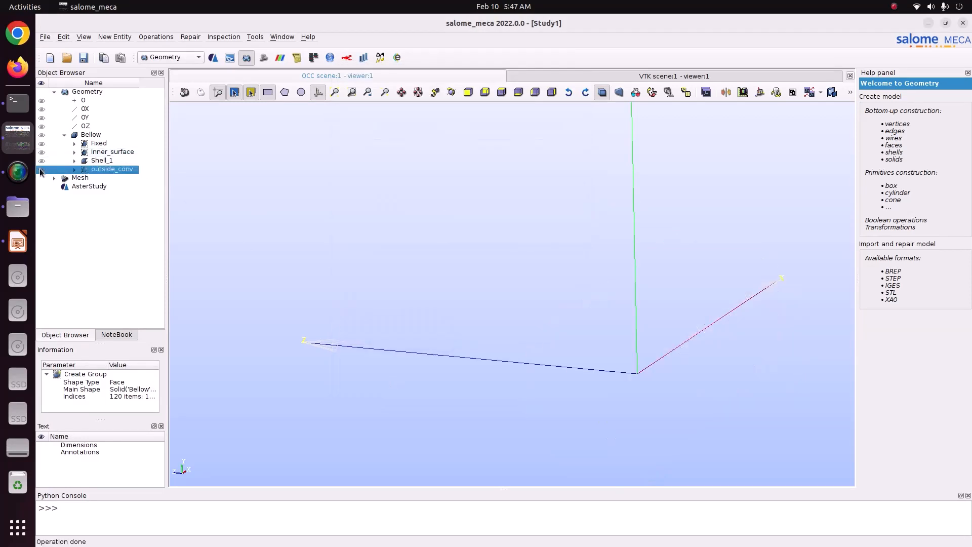
click(42, 169)
scroll(610, 256, up, 5)
scroll(456, 228, down, 5)
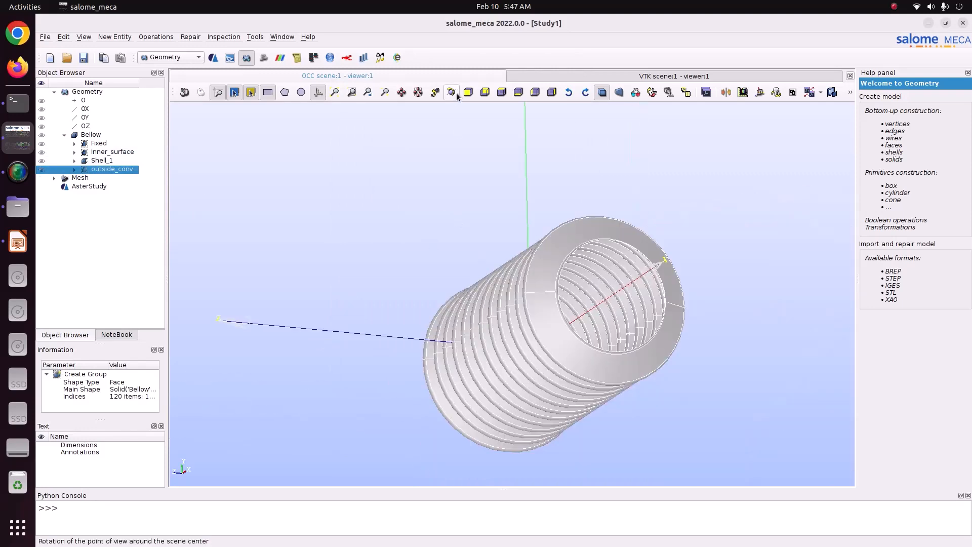
drag(549, 167, 546, 204)
scroll(516, 211, up, 10)
scroll(509, 220, down, 5)
click(452, 91)
scroll(546, 201, down, 4)
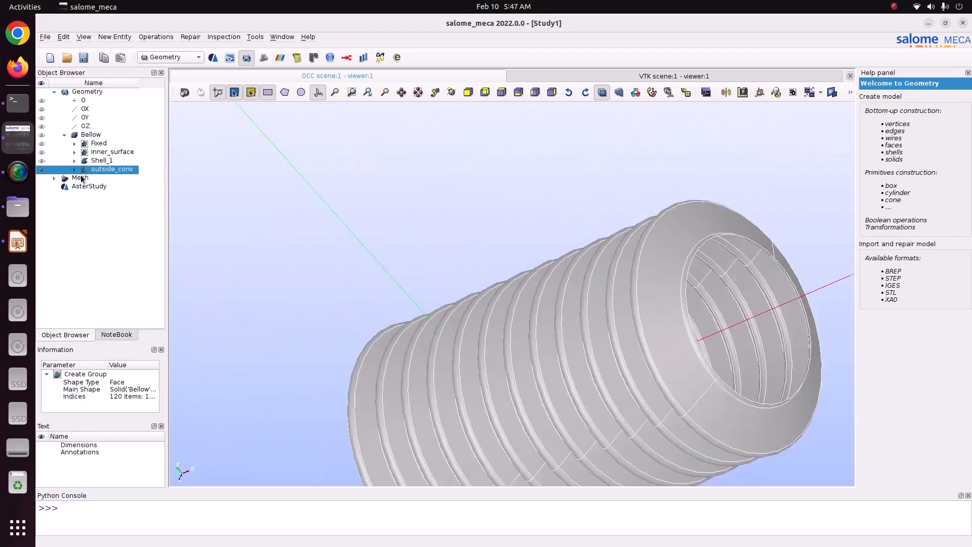
Step: Display the Inner_surface group together with outside_conv and examine the border between the two groups around the end opening
click(42, 153)
click(453, 95)
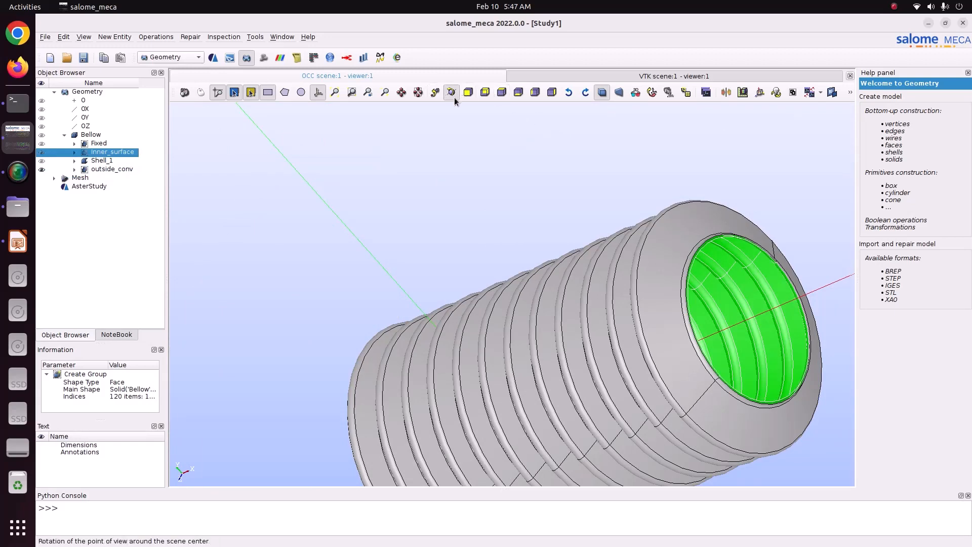
drag(663, 249, 640, 216)
scroll(578, 183, up, 5)
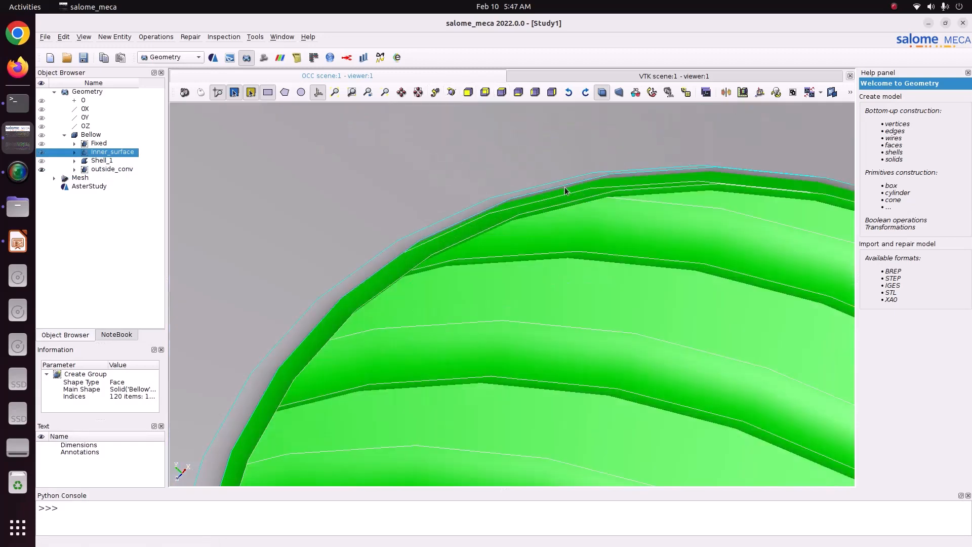
scroll(564, 186, down, 6)
click(451, 95)
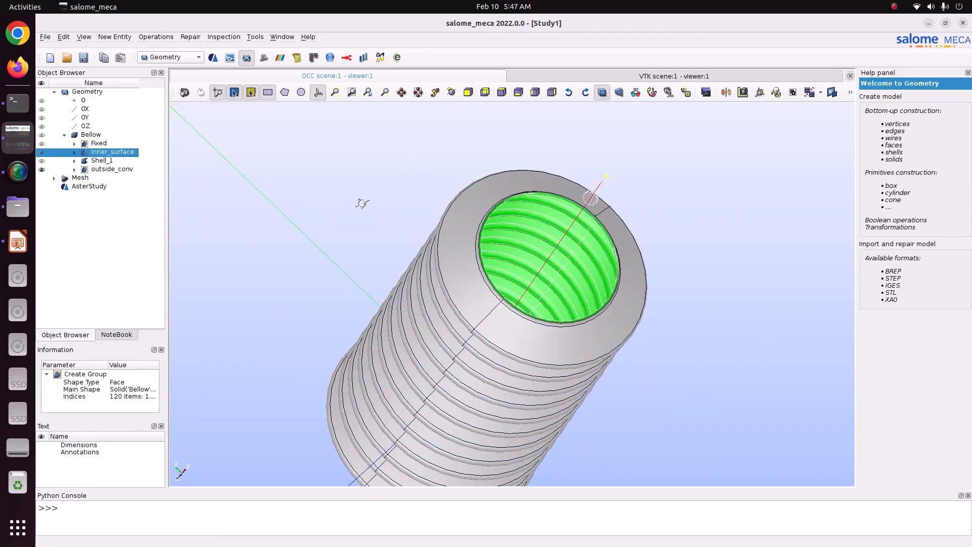
drag(363, 202, 799, 104)
scroll(499, 156, up, 5)
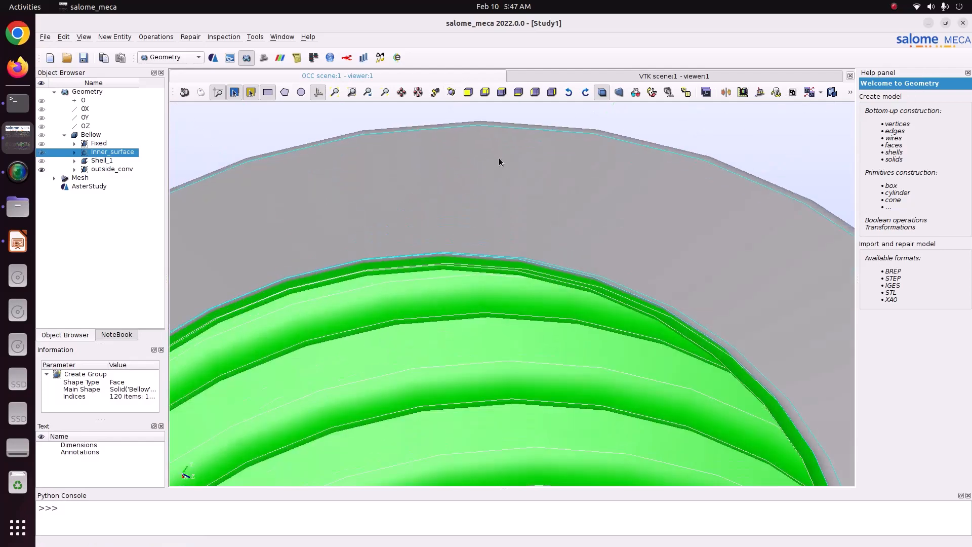
scroll(474, 258, down, 5)
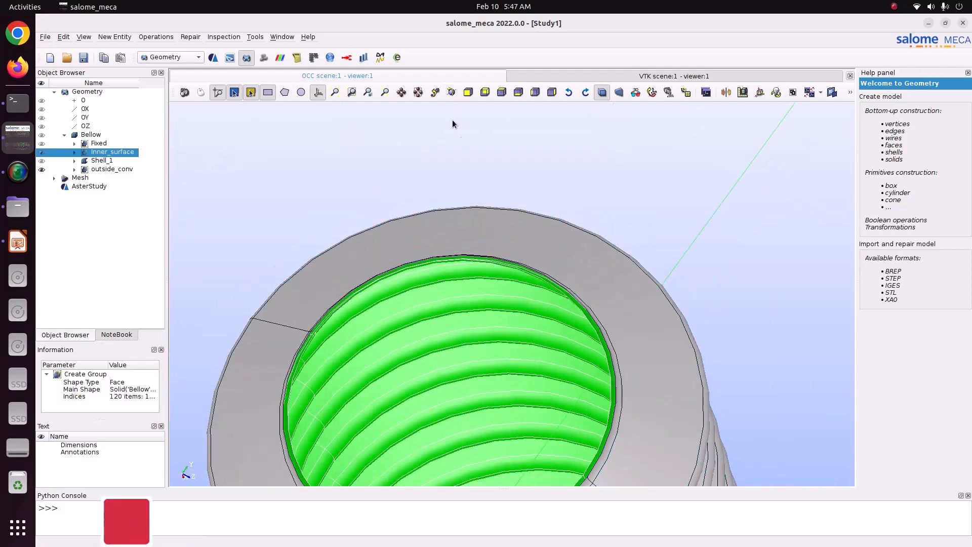
click(451, 94)
drag(441, 118, 340, 210)
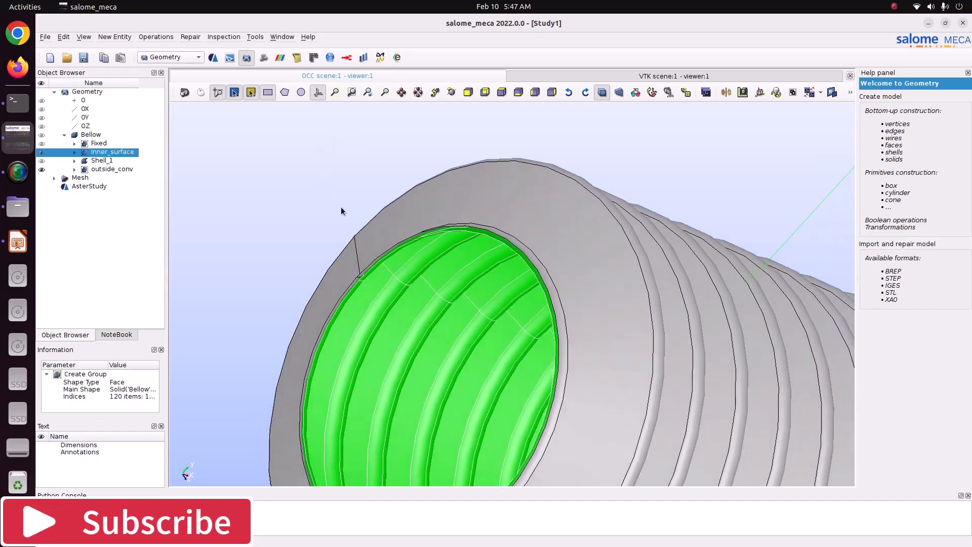
scroll(355, 263, up, 5)
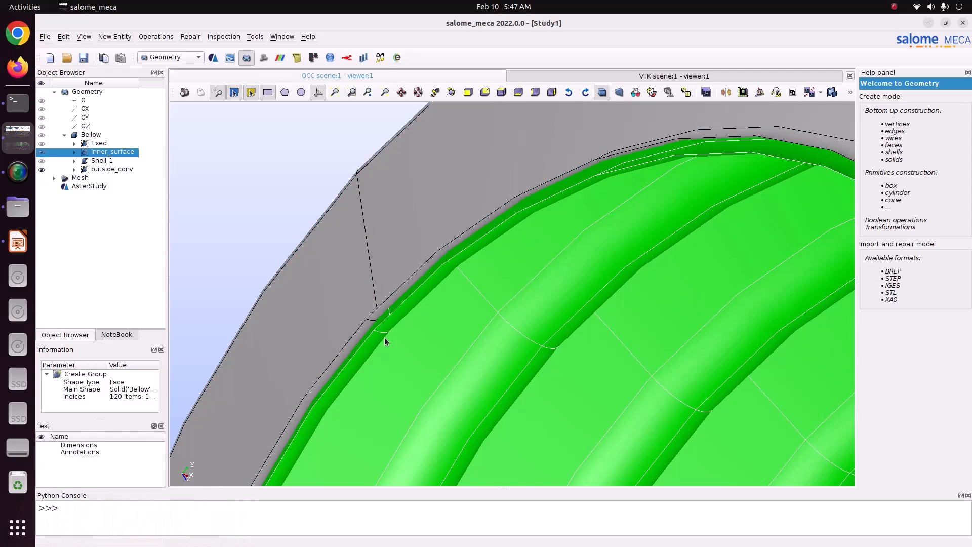
scroll(341, 259, down, 10)
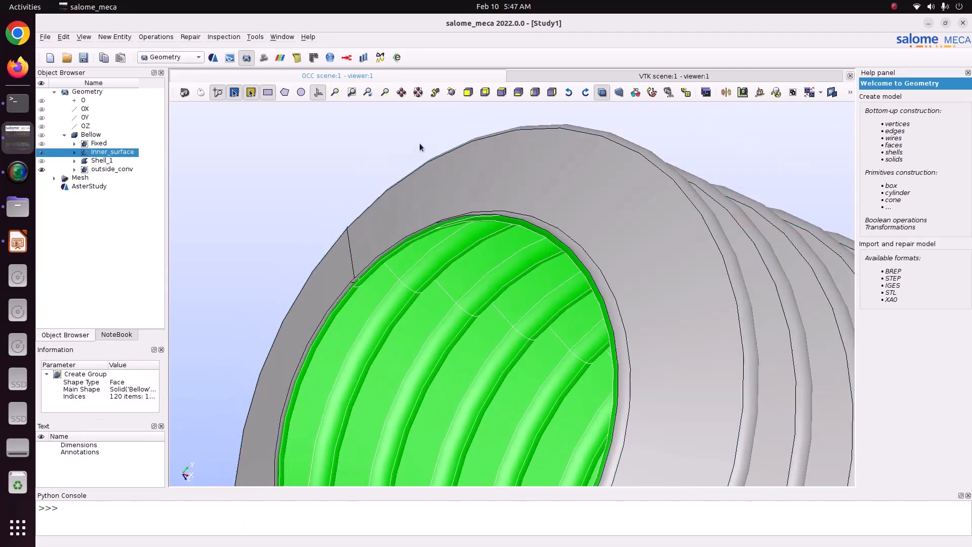
click(451, 92)
drag(655, 256, 587, 252)
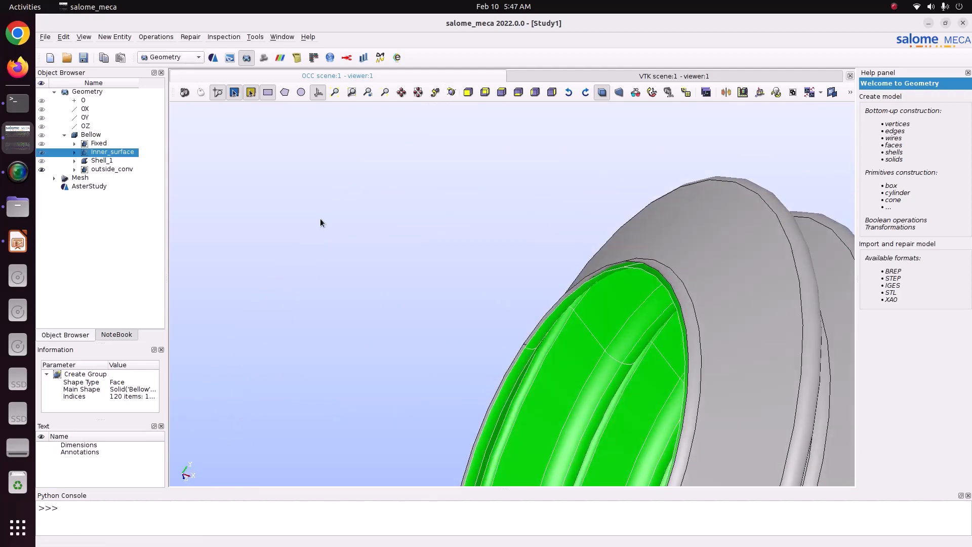
Step: Save the study and expand the face groups of Mesh_1 in the Mesh module
click(88, 59)
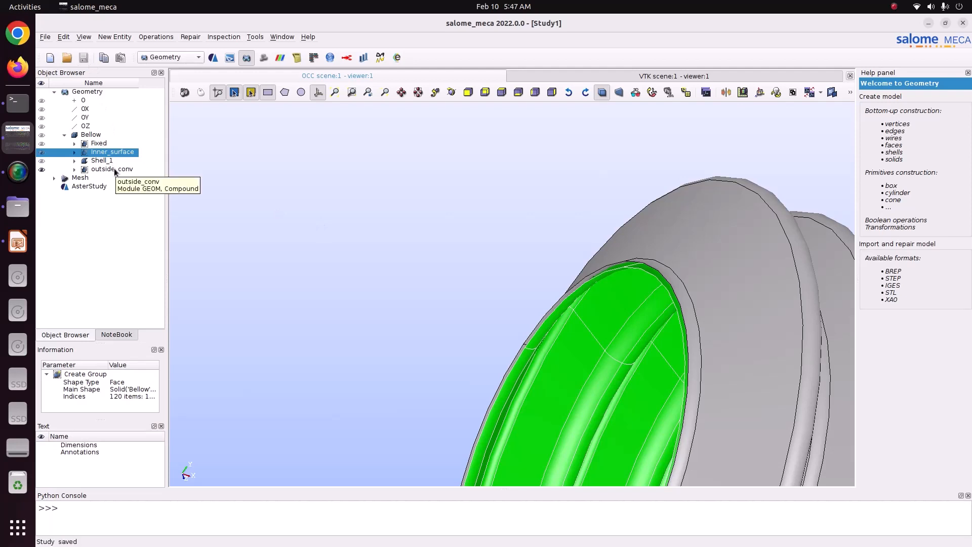
click(187, 54)
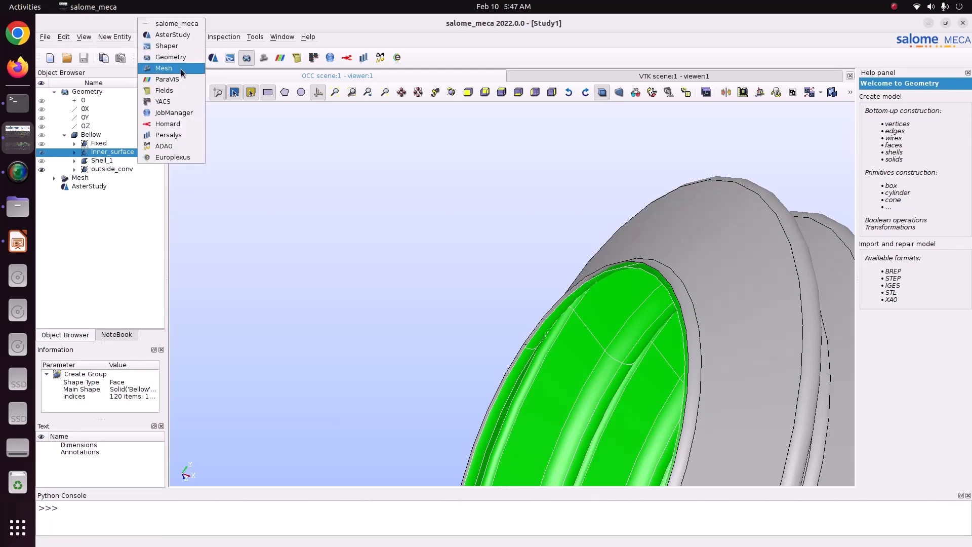
click(181, 69)
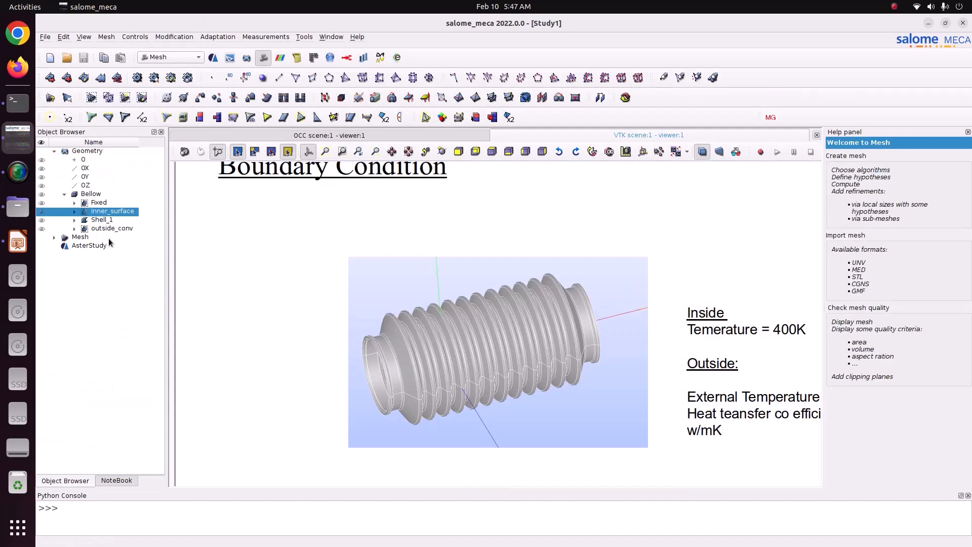
click(54, 236)
click(64, 261)
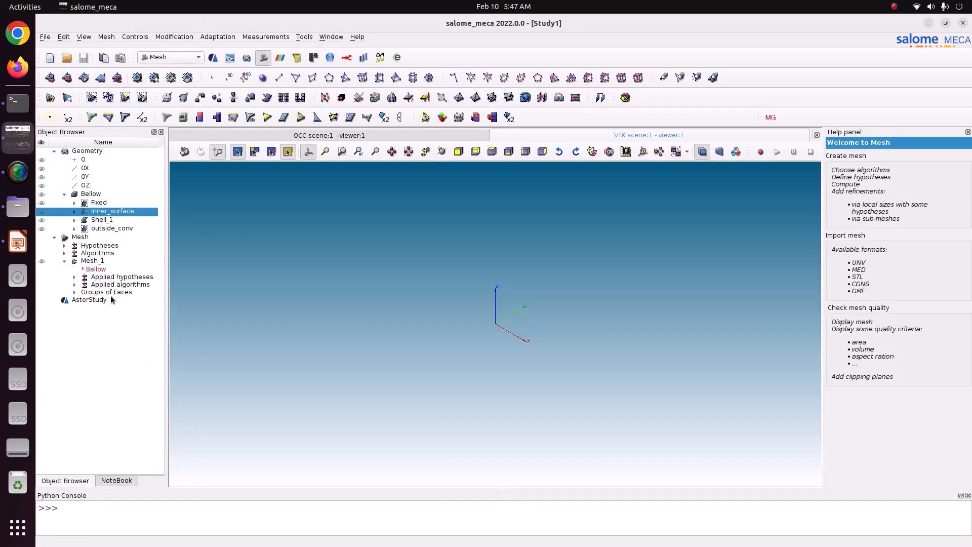
click(75, 292)
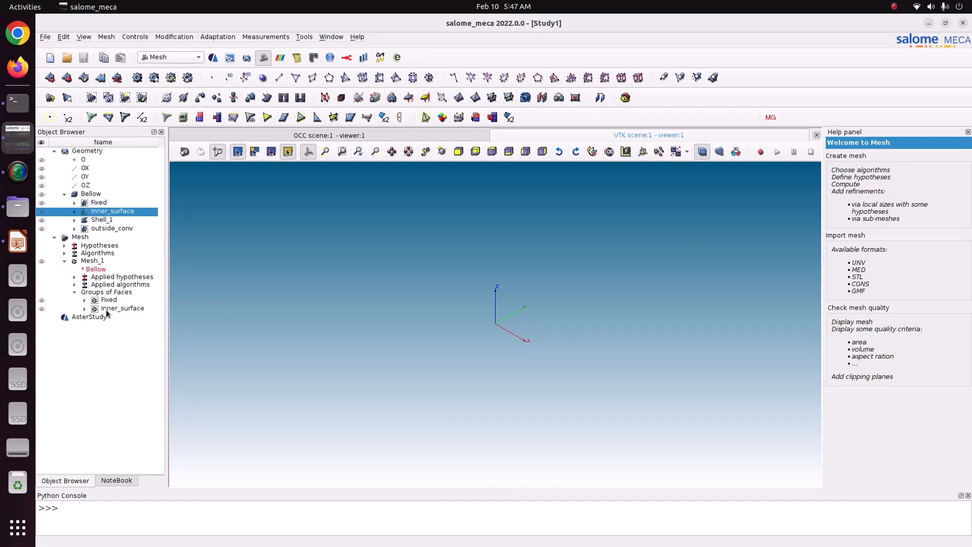
Step: Create an element group on Mesh_1 from the outside_conv geometry group and save the study
right_click(102, 261)
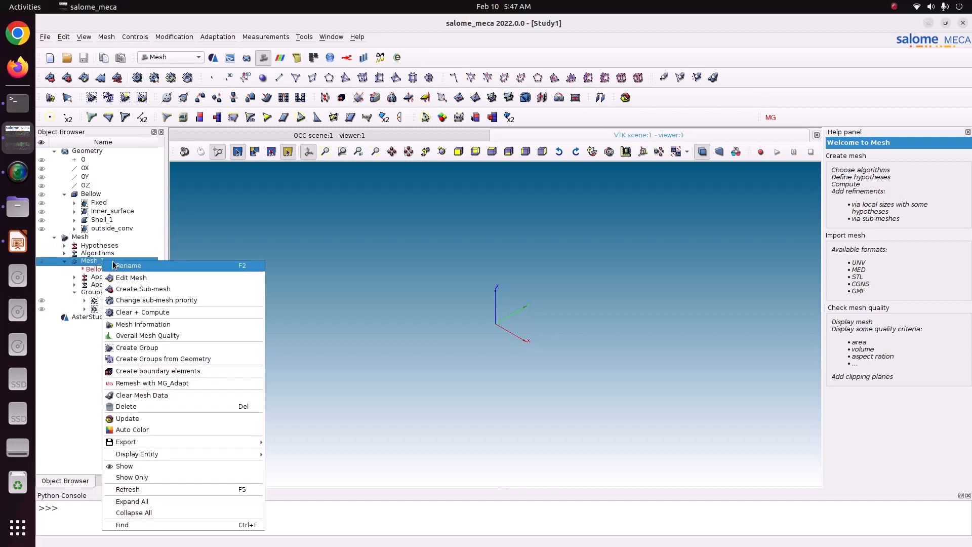
click(234, 359)
click(124, 228)
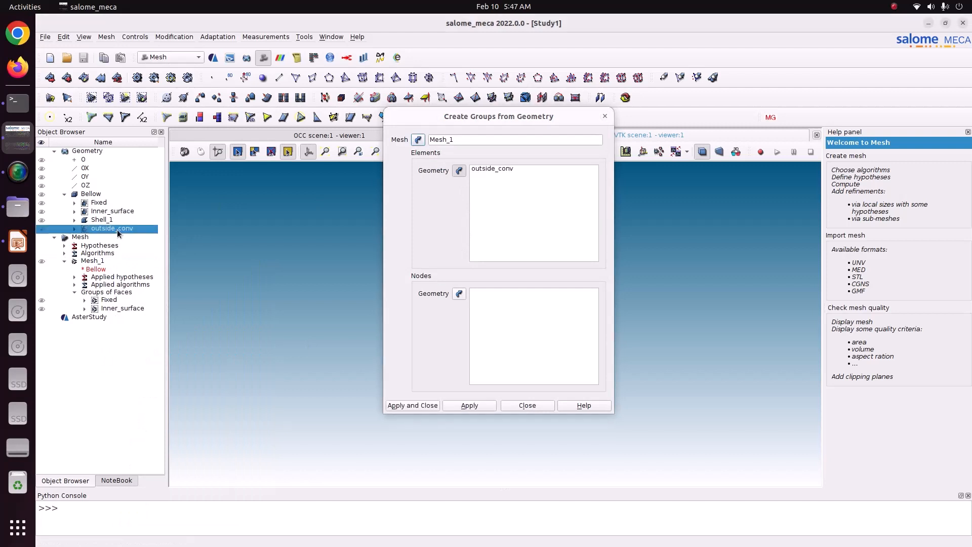
click(413, 405)
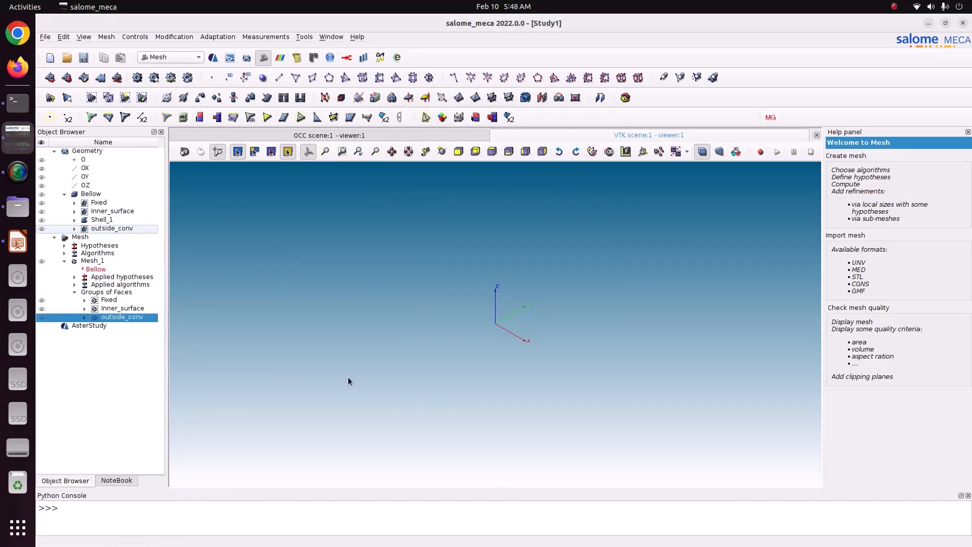
click(83, 57)
Step: Display Mesh_1 and inspect the bellow's mesh from both ends
click(44, 261)
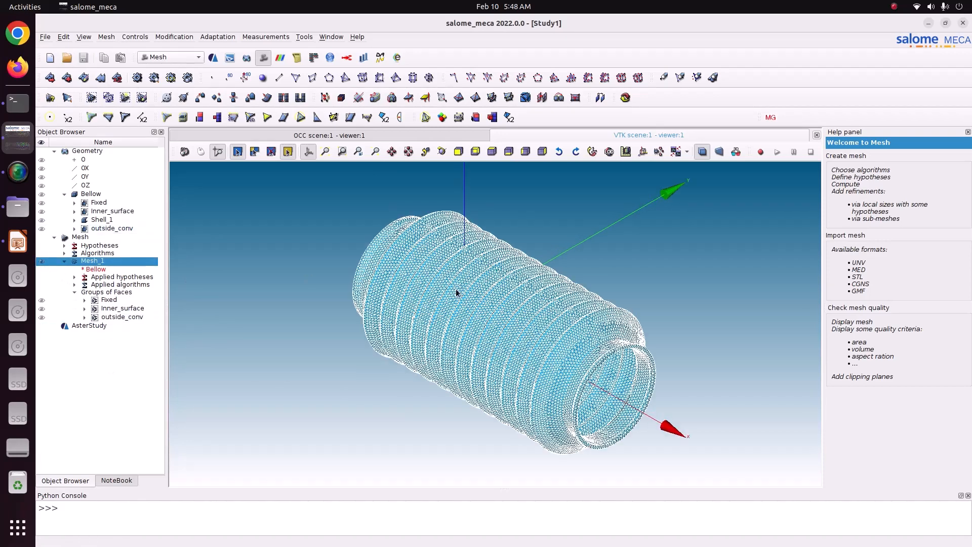
scroll(456, 292, up, 5)
click(442, 151)
drag(468, 212, 481, 235)
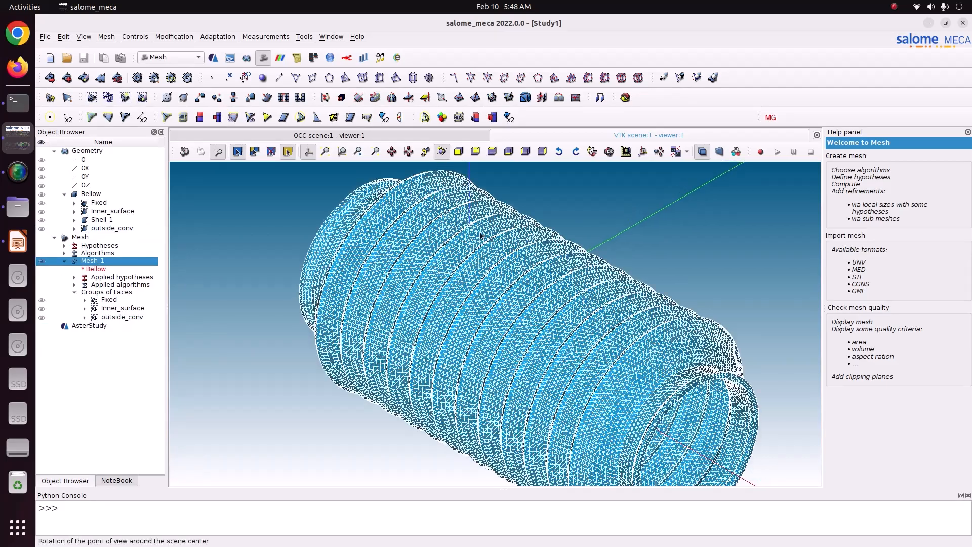
drag(563, 269, 734, 296)
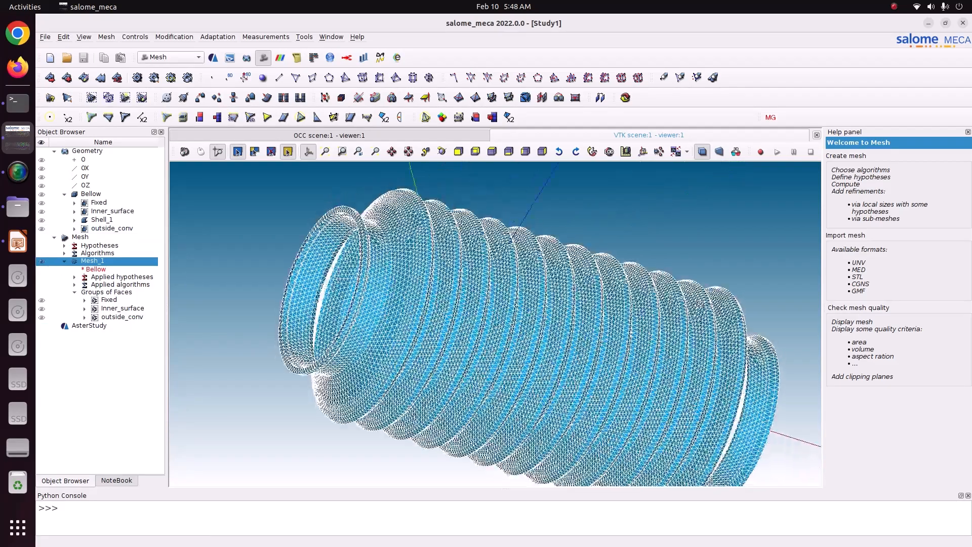
Step: Open Mesh_1 for editing, check the local length in its NETGEN 3D simple parameters, and inspect the mesh from the other end
right_click(130, 262)
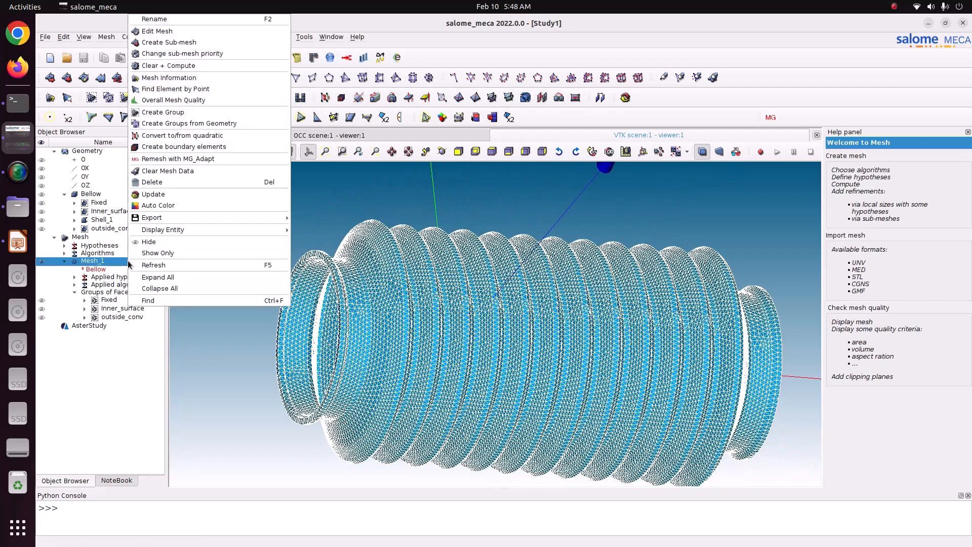
click(193, 31)
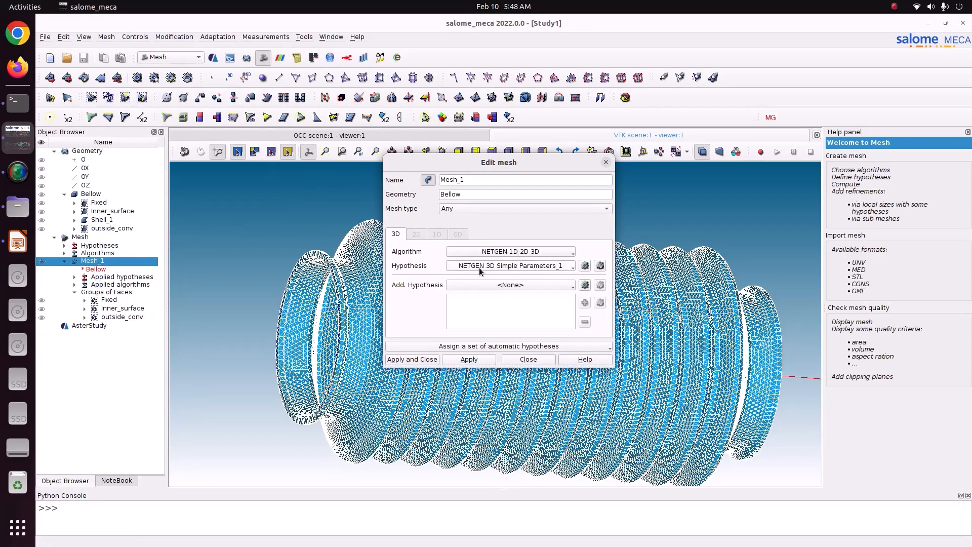
click(600, 266)
drag(540, 215, 512, 213)
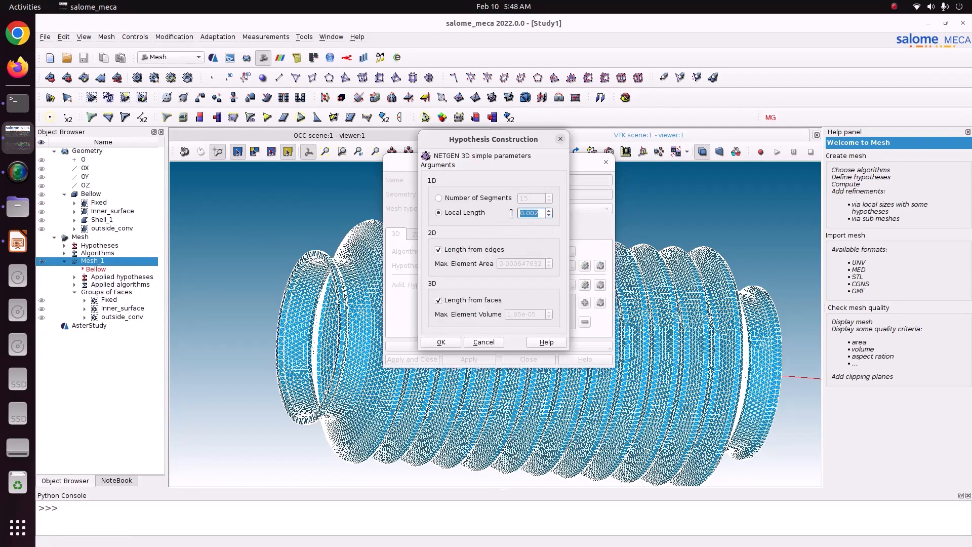
click(441, 342)
click(420, 361)
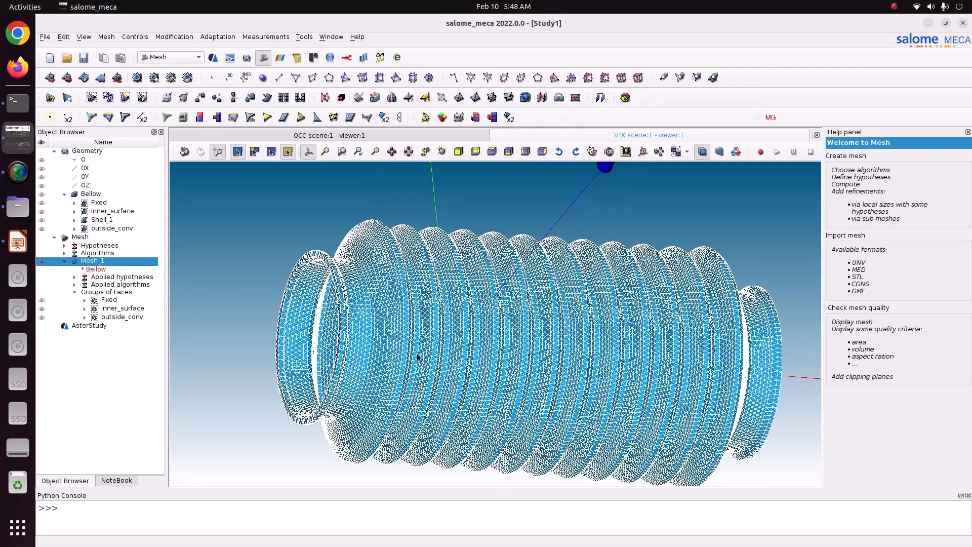
click(442, 151)
drag(512, 213, 396, 235)
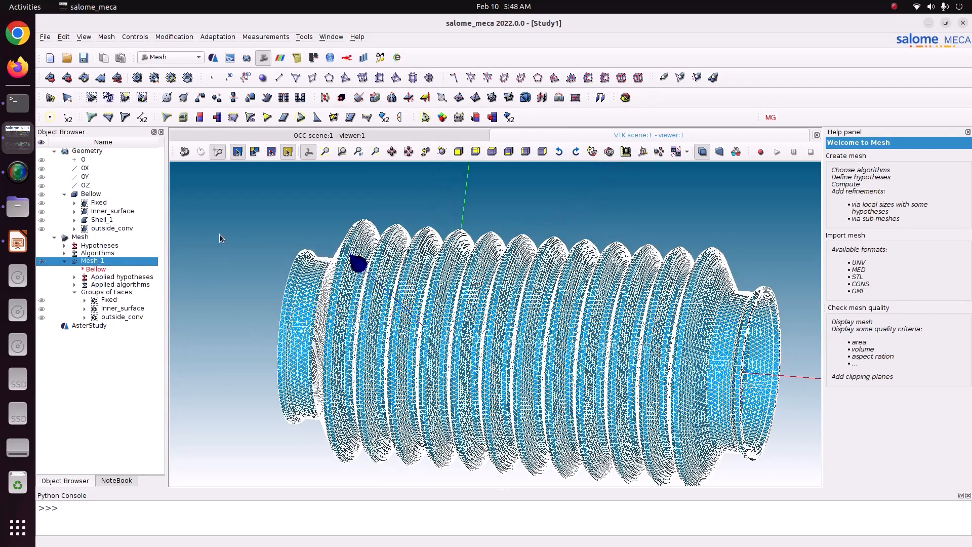
Step: Save the study and switch to the AsterStudy module, continuing without the study directory and without loading the old stage results
click(84, 58)
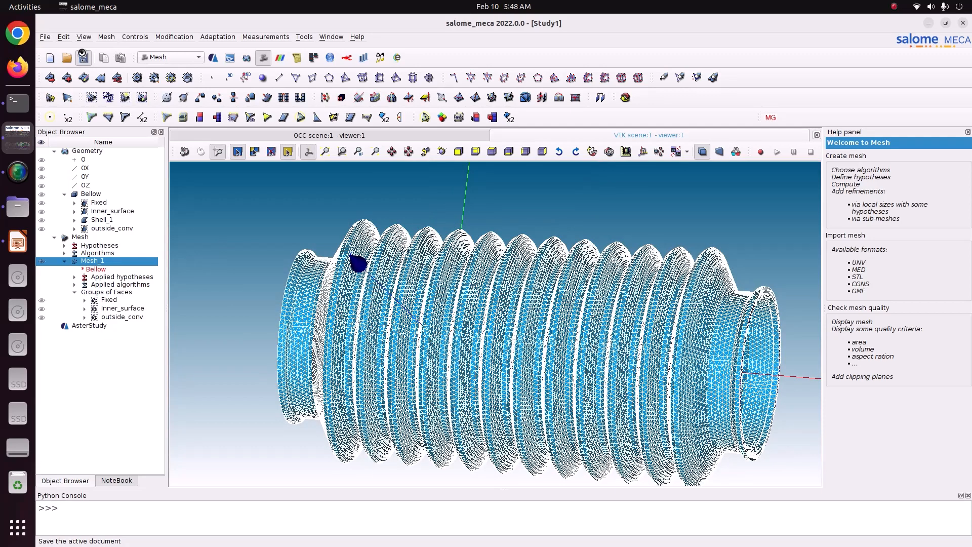
click(143, 58)
click(171, 36)
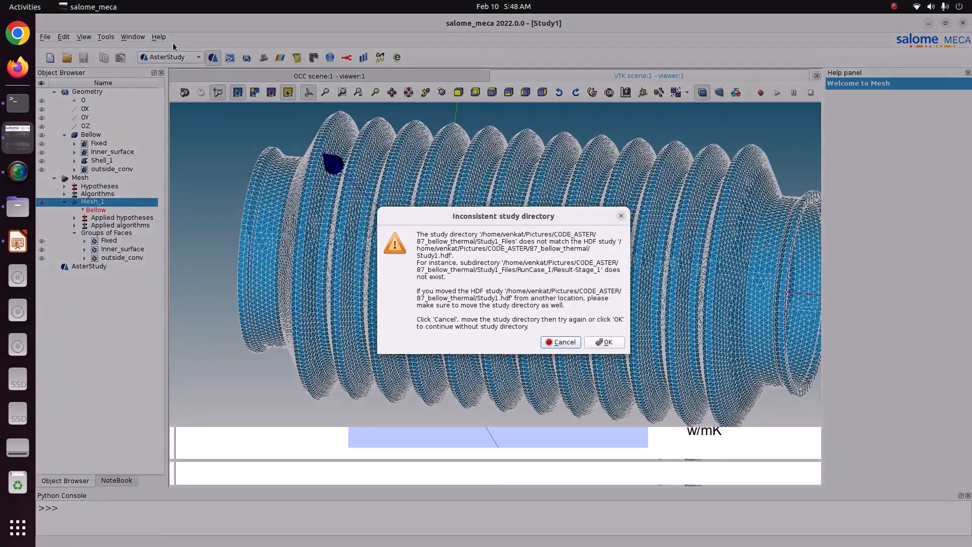
click(607, 343)
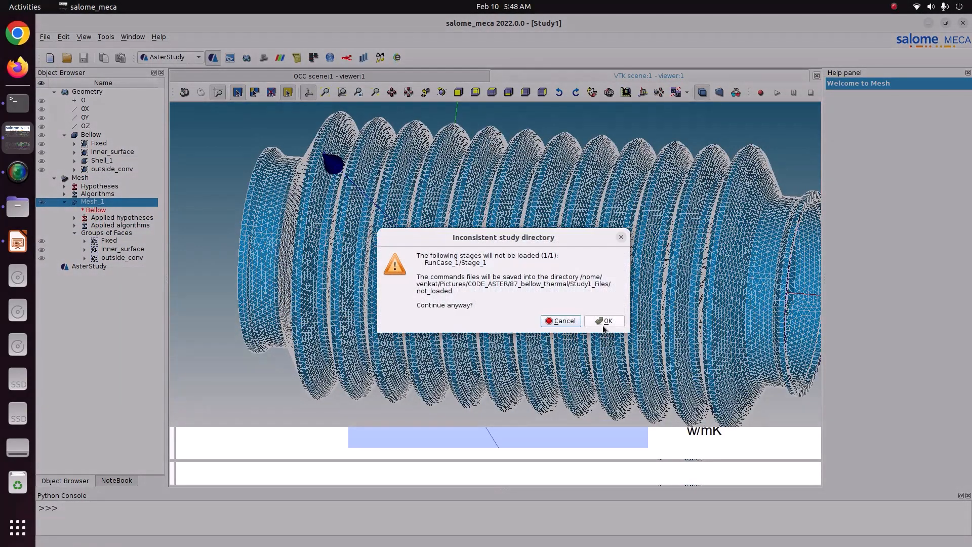
click(603, 323)
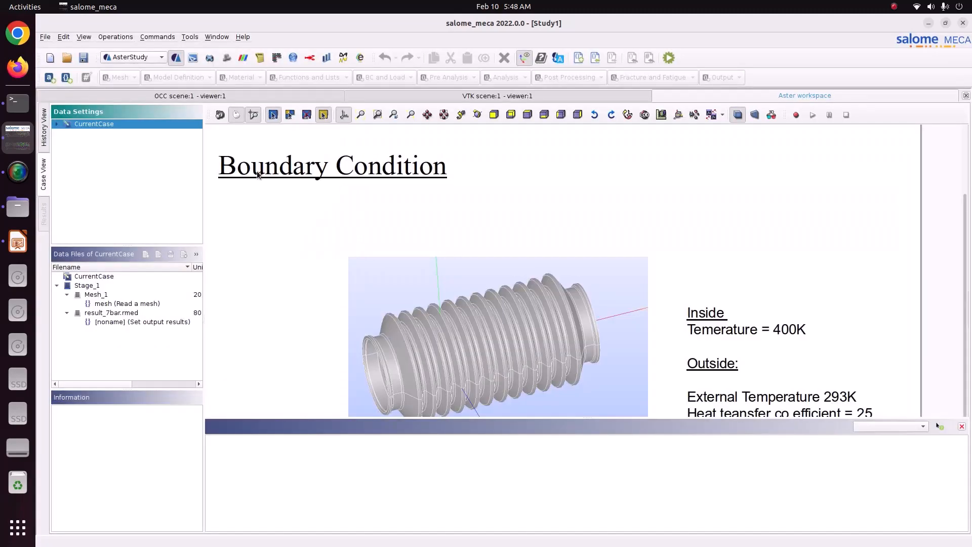
Step: Delete the existing Stage_1 from CurrentCase and save the study
right_click(101, 125)
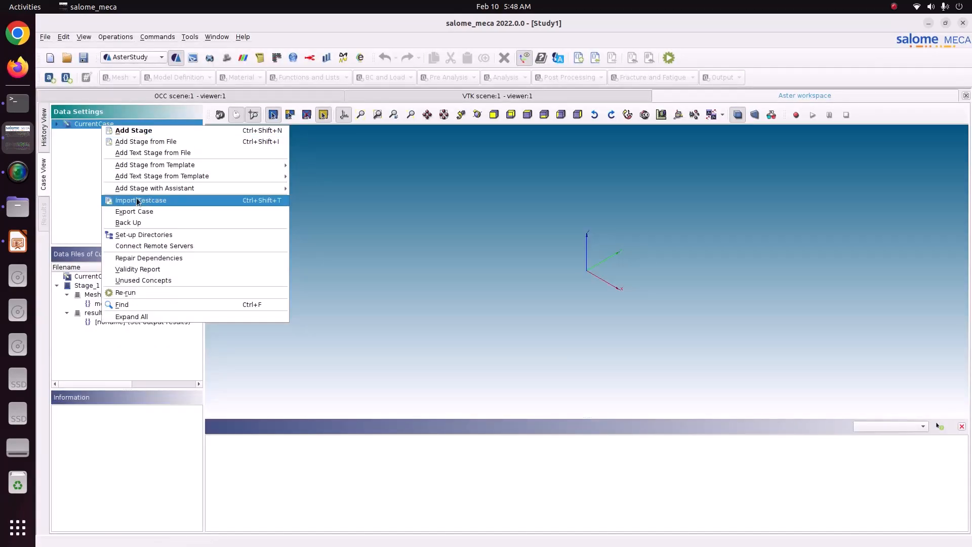
click(444, 267)
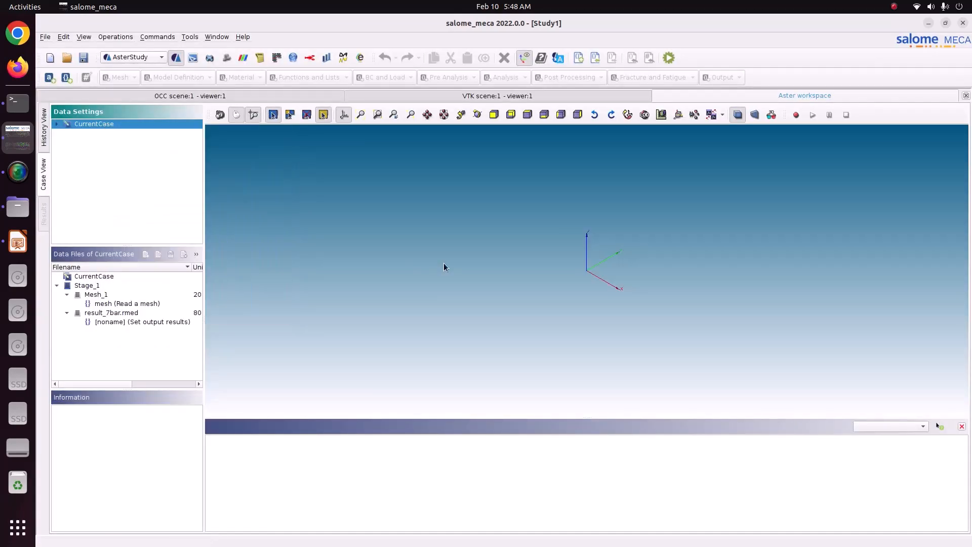
click(57, 124)
click(86, 133)
right_click(86, 134)
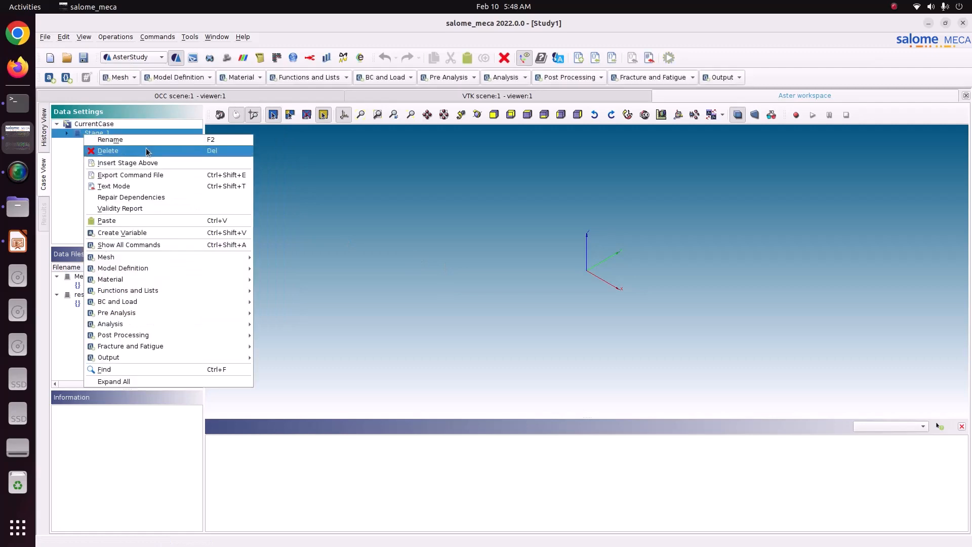
click(104, 148)
click(574, 304)
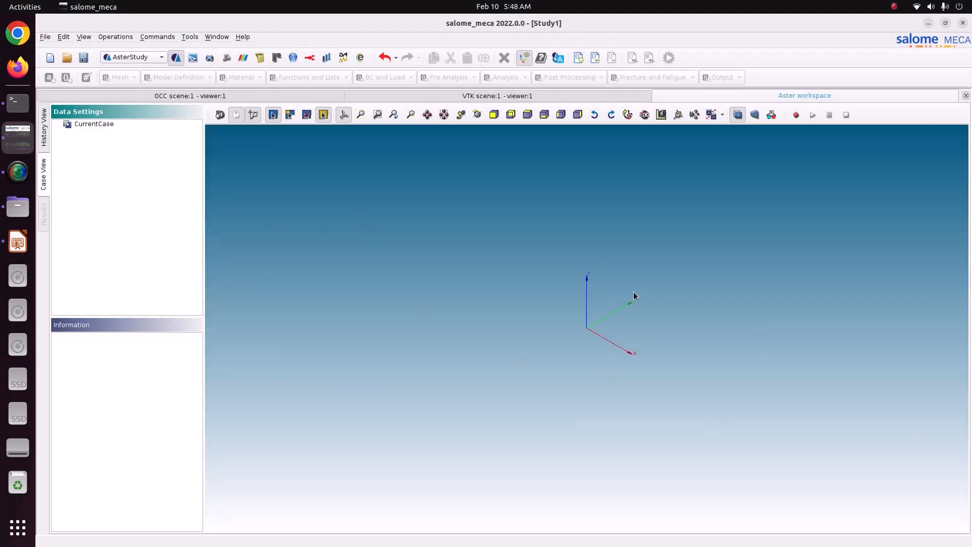
click(83, 57)
Step: Add a stage to CurrentCase with the Linear thermal analysis assistant, using Mesh_1 as the input mesh
click(89, 127)
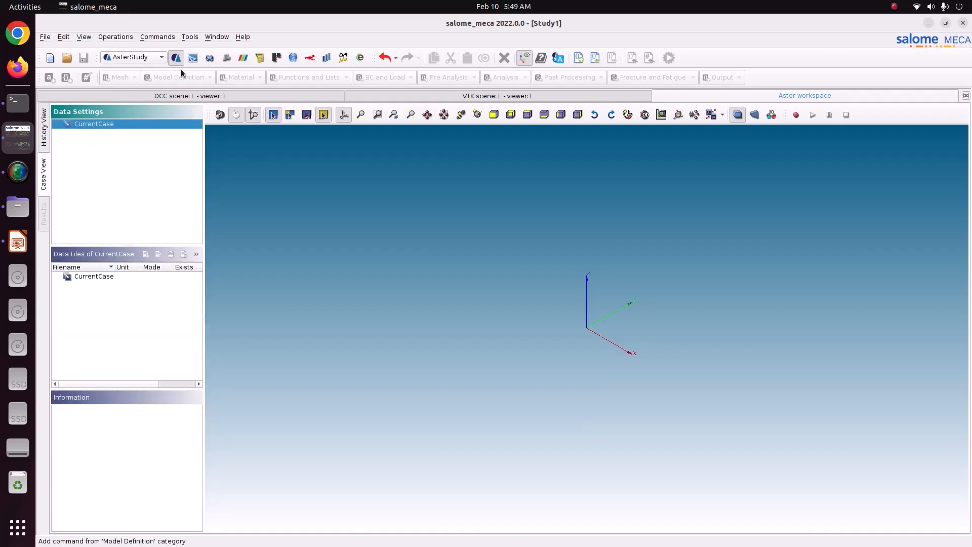
right_click(129, 121)
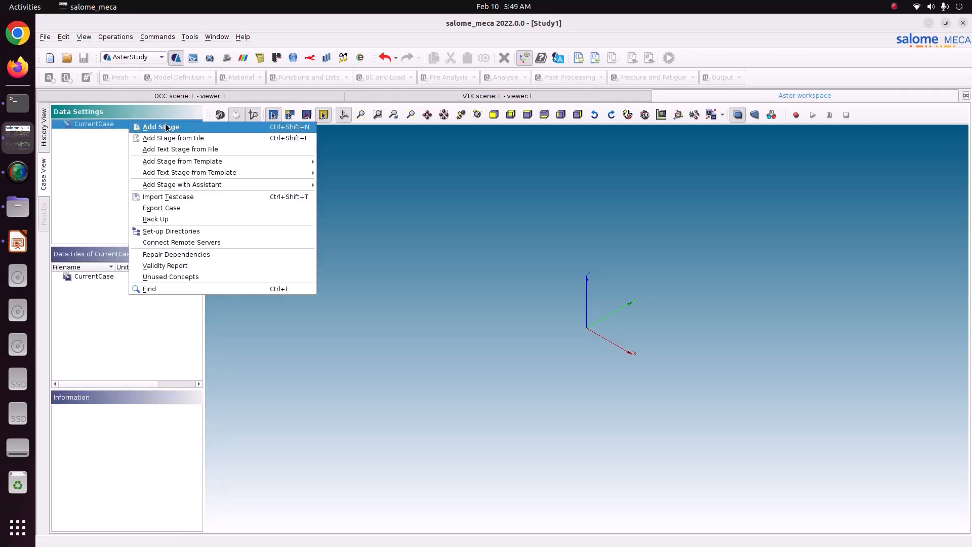
mouse_move(218, 186)
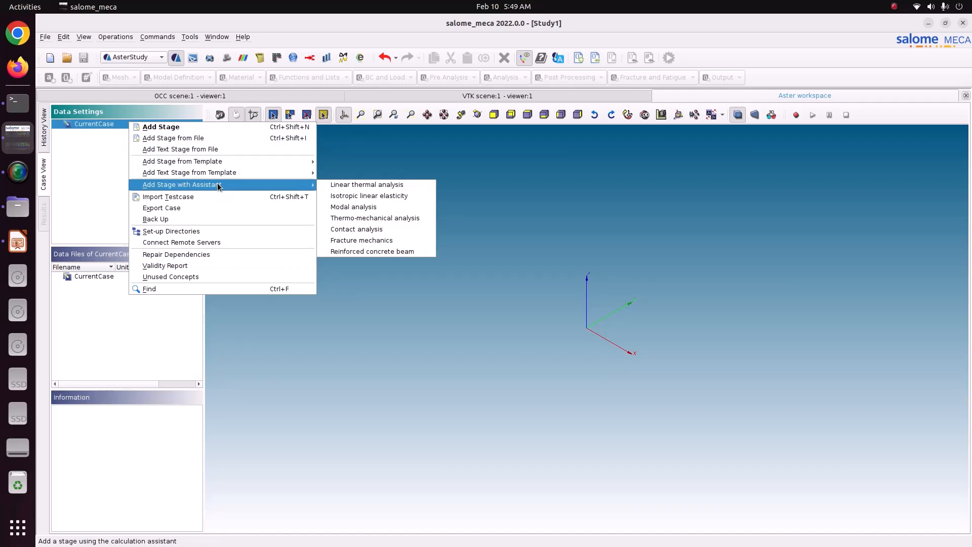
click(375, 190)
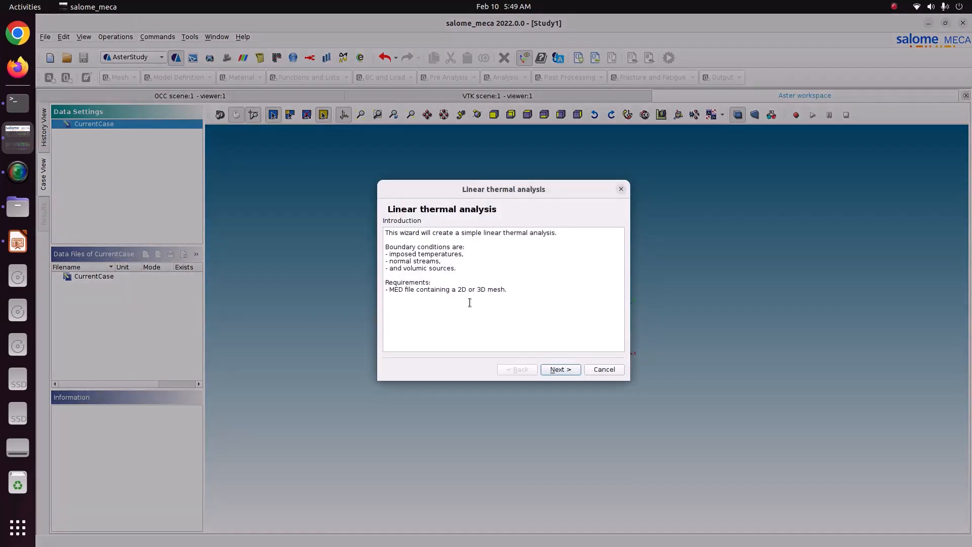
click(561, 369)
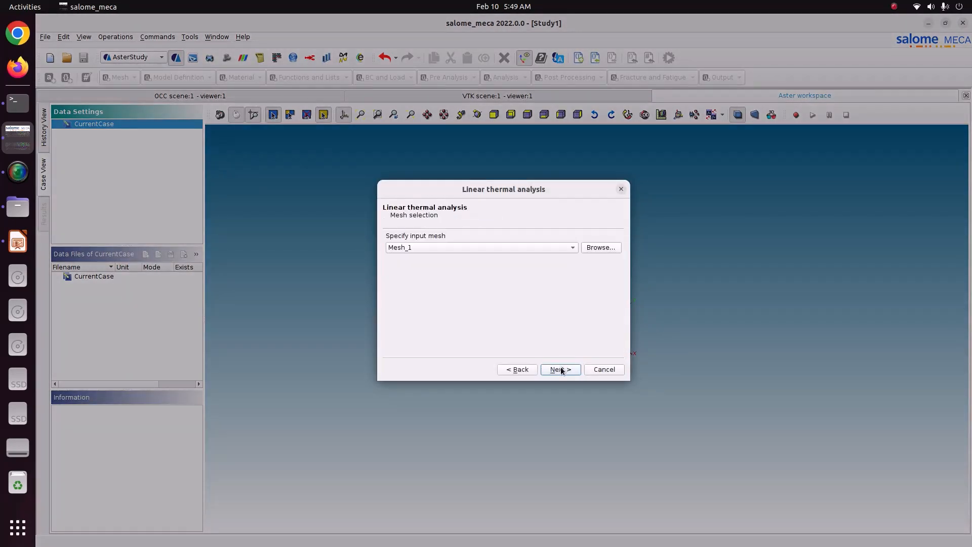
click(561, 369)
click(560, 369)
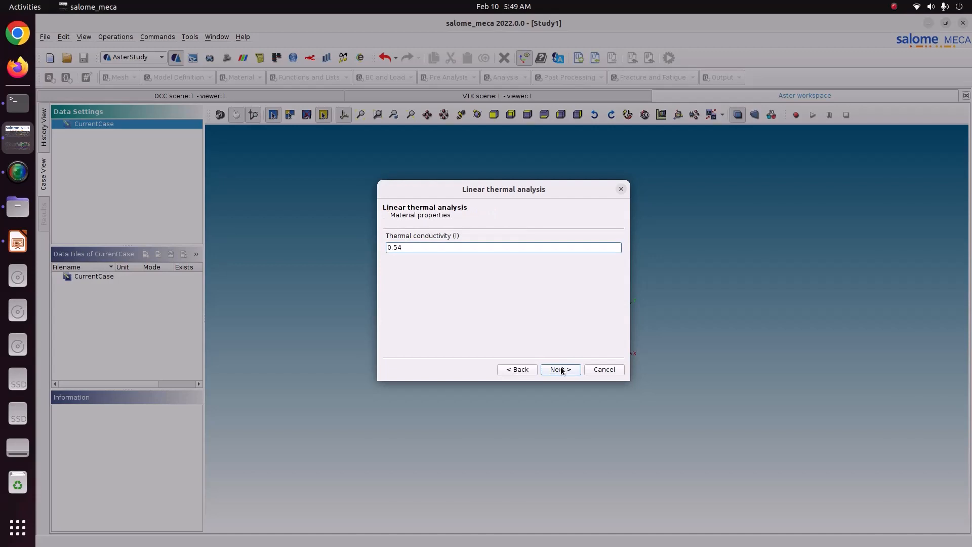
Step: Set the material's thermal conductivity to 45 in the linear thermal analysis assistant
drag(407, 247, 359, 236)
text(45)
click(560, 369)
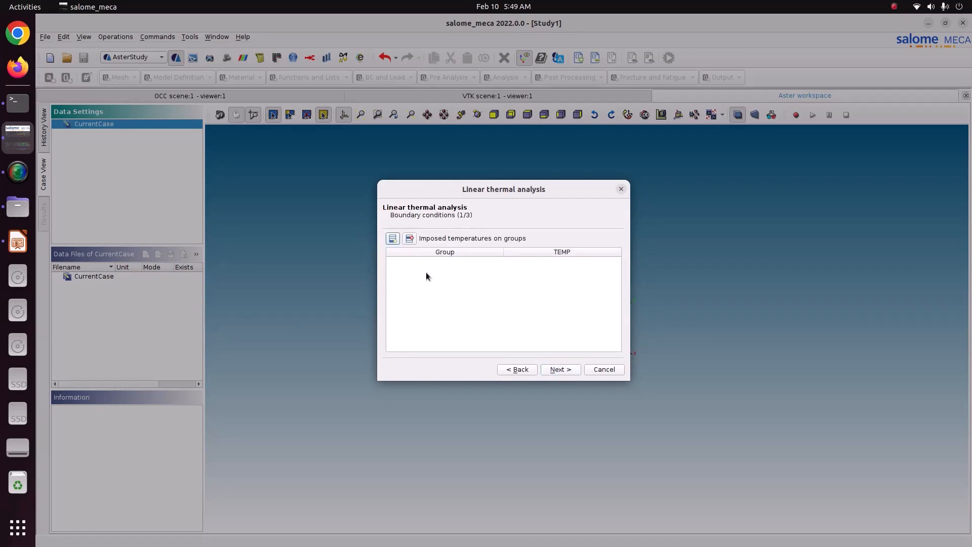
Step: Impose a temperature of 400 on the Inner_surface group as a boundary condition
click(393, 238)
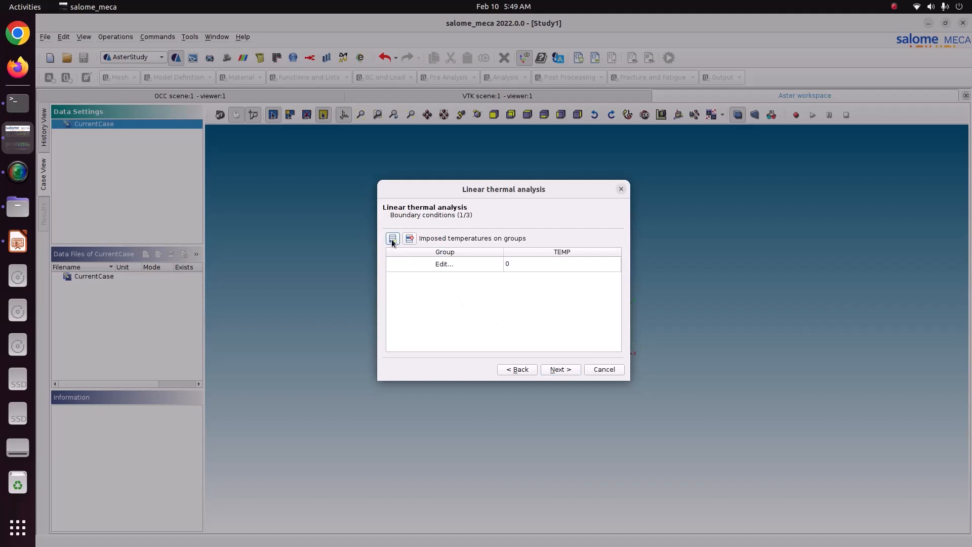
click(459, 264)
click(444, 246)
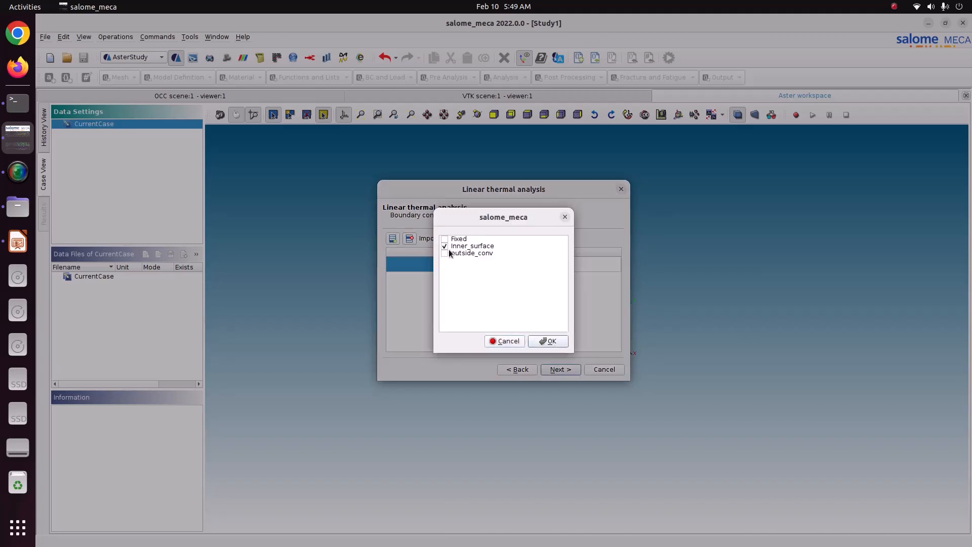
click(551, 341)
click(518, 263)
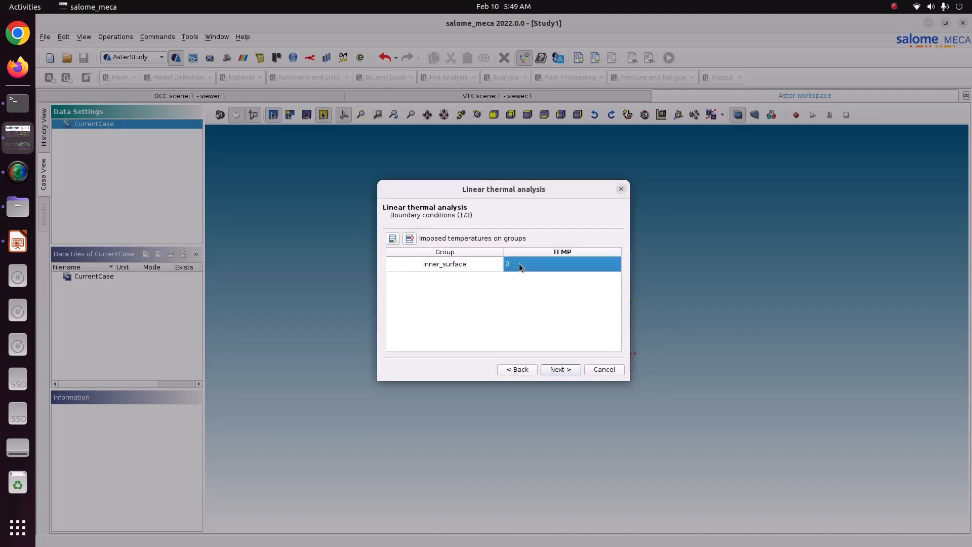
text(400)
click(560, 370)
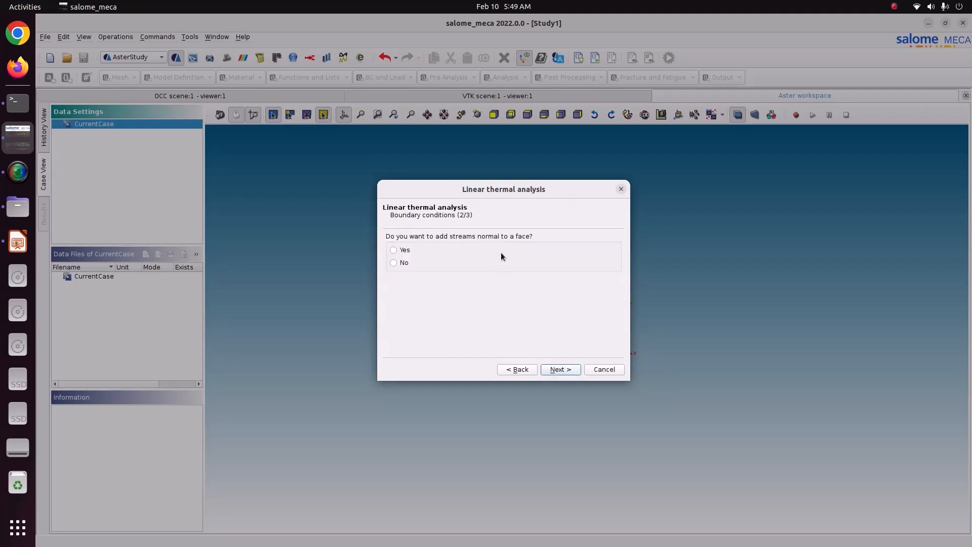
Step: Decline adding streams normal to a face and volumic sources in the remaining boundary condition pages
click(405, 263)
click(556, 369)
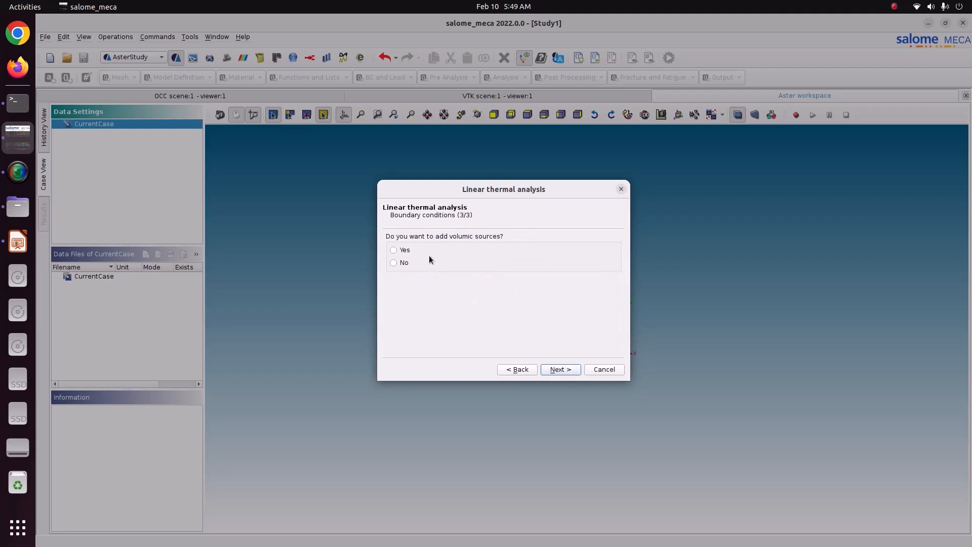
click(555, 370)
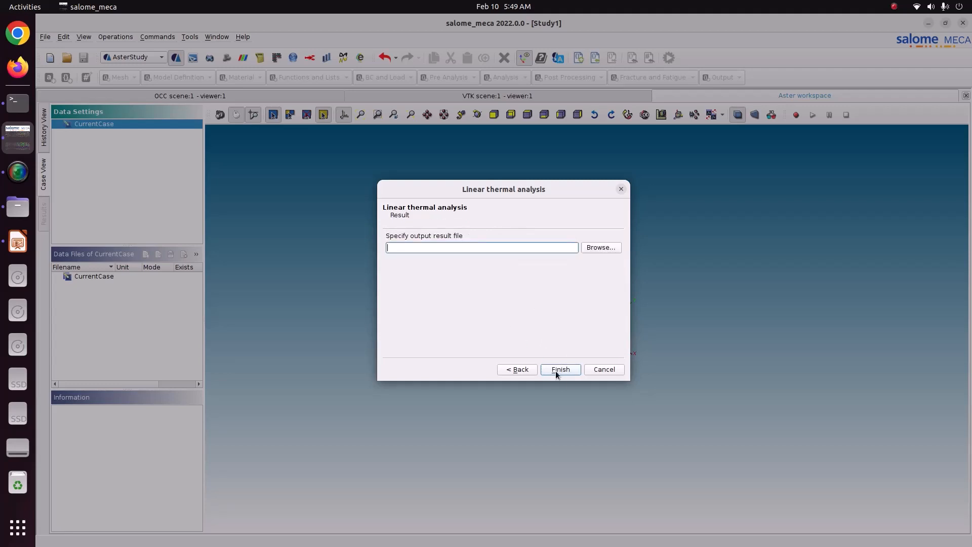
Step: Set the output result file to thermal.rmed in the Pictures/CODE_ASTER/87_bellow_thermal folder
click(599, 246)
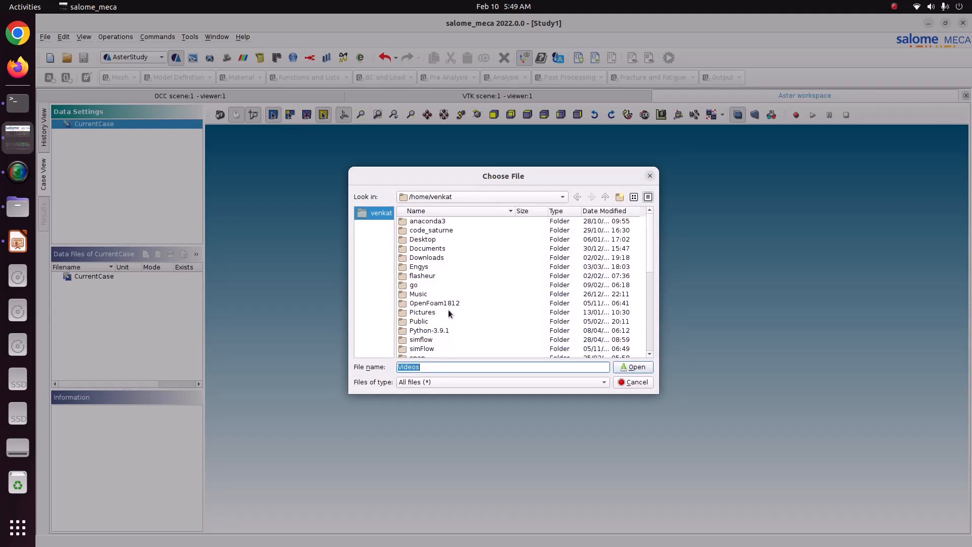
scroll(448, 309, down, 1)
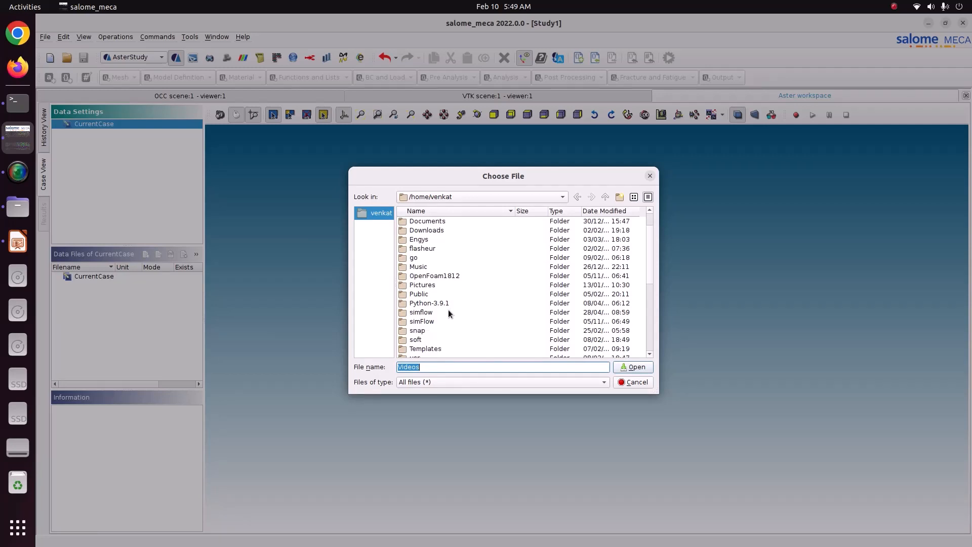
double_click(426, 283)
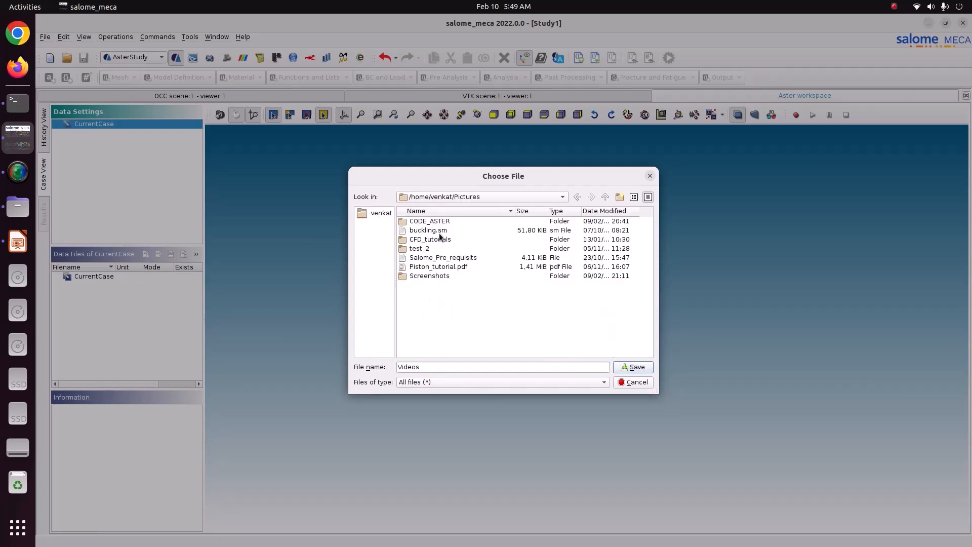
double_click(437, 276)
click(458, 198)
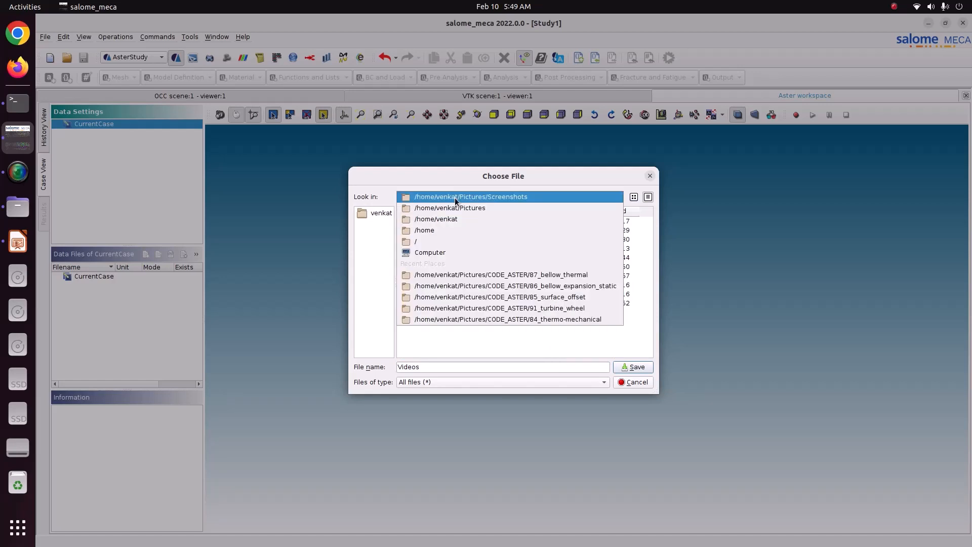
click(455, 206)
double_click(429, 230)
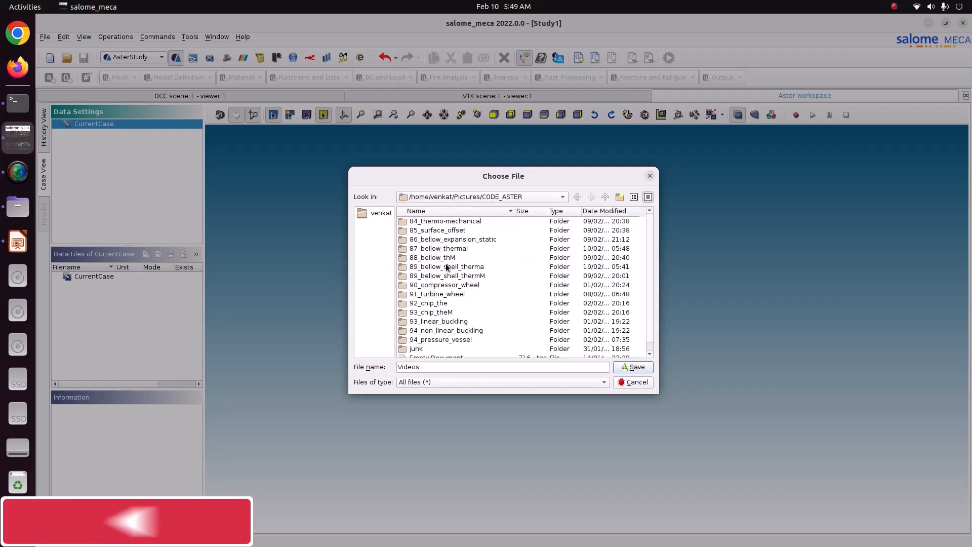
double_click(444, 249)
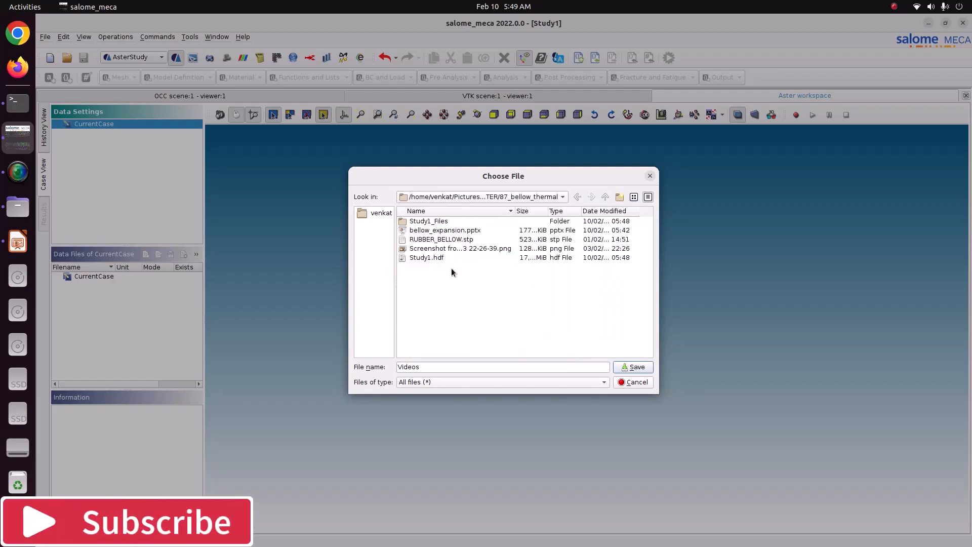
double_click(424, 367)
text(t)
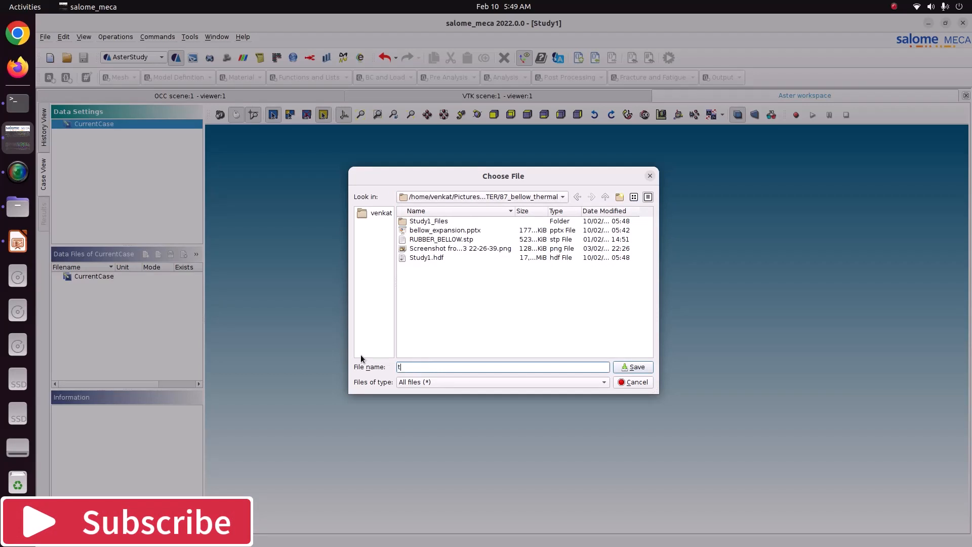
text(hermal.rmed)
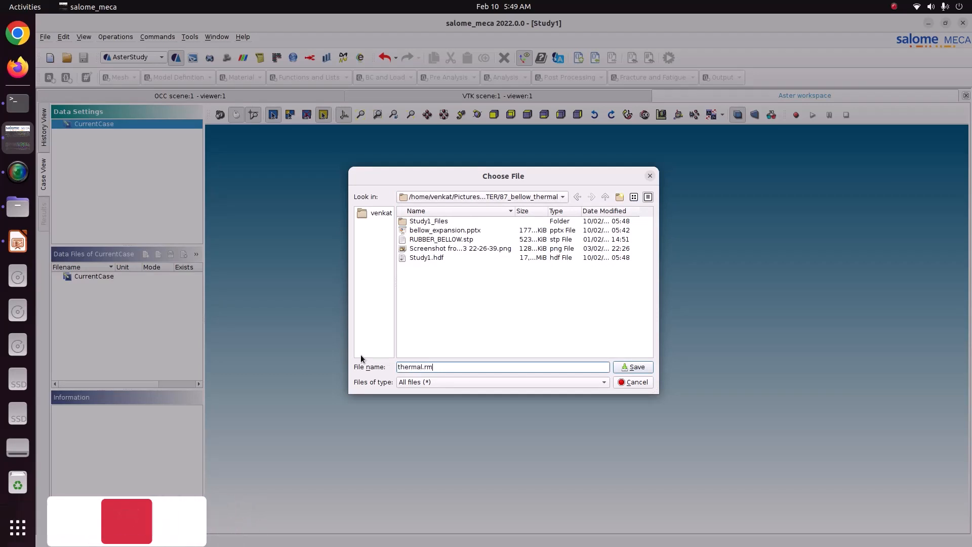
key(Return)
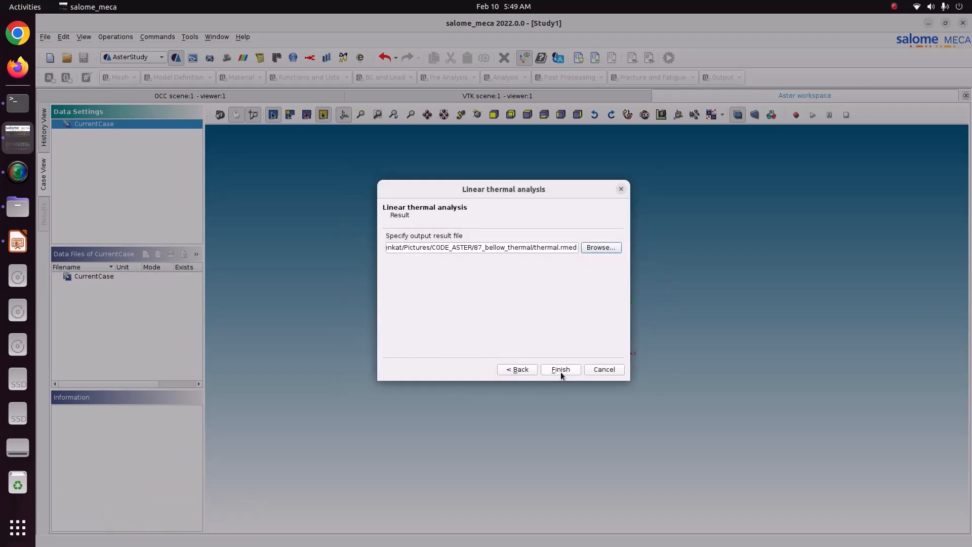
Step: Finish the linear thermal analysis assistant and enlarge the Data Settings tree to show all Stage_1 commands
click(560, 370)
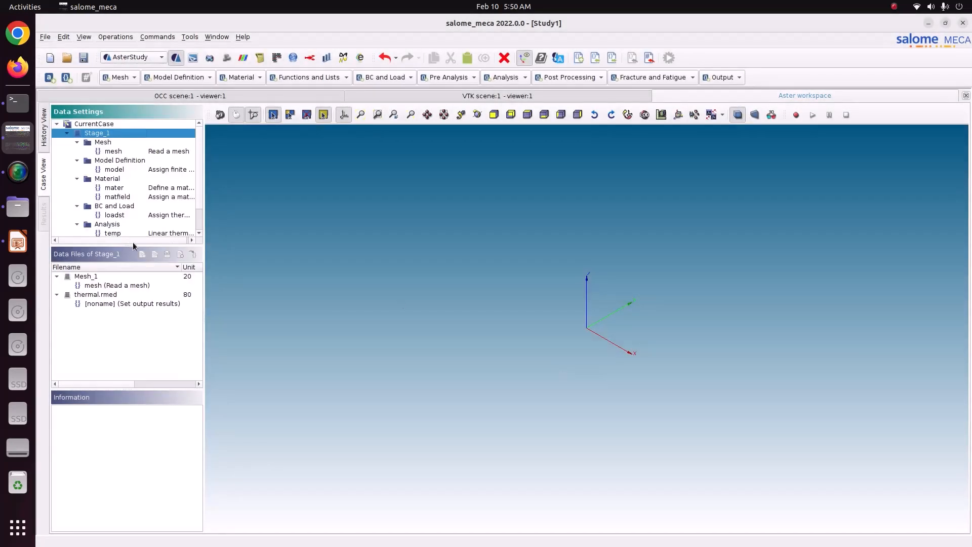
drag(133, 245, 144, 372)
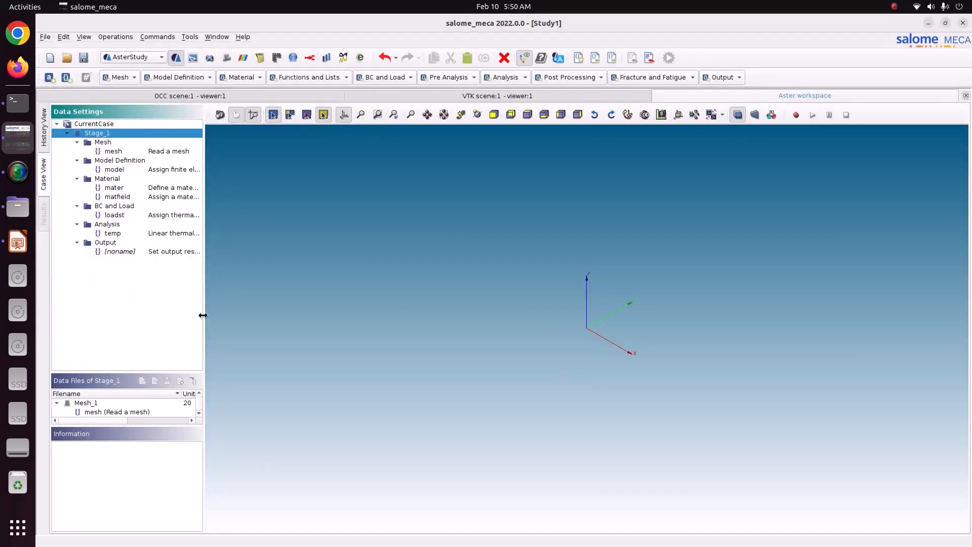
drag(203, 315, 240, 326)
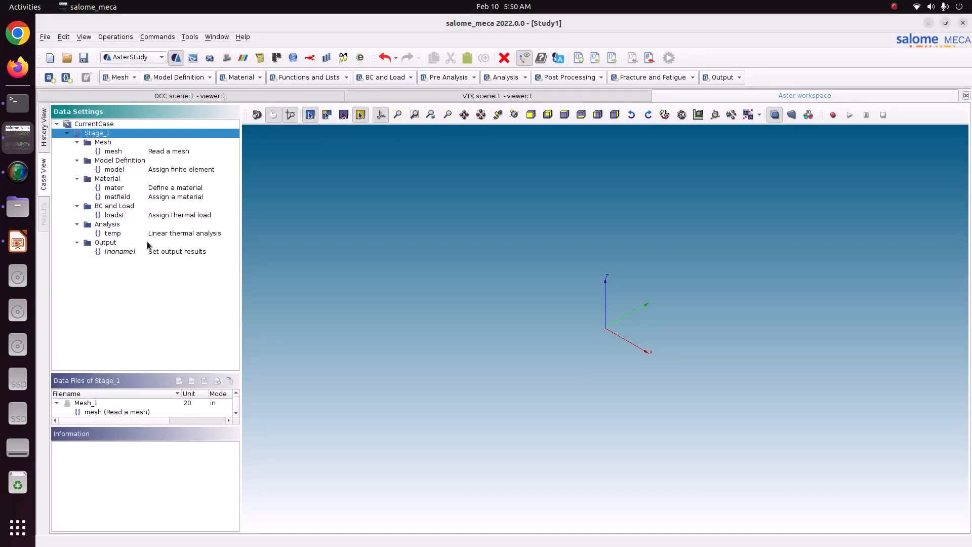
Step: Edit the loadst thermal load and add an ECHANGE item to it
click(136, 216)
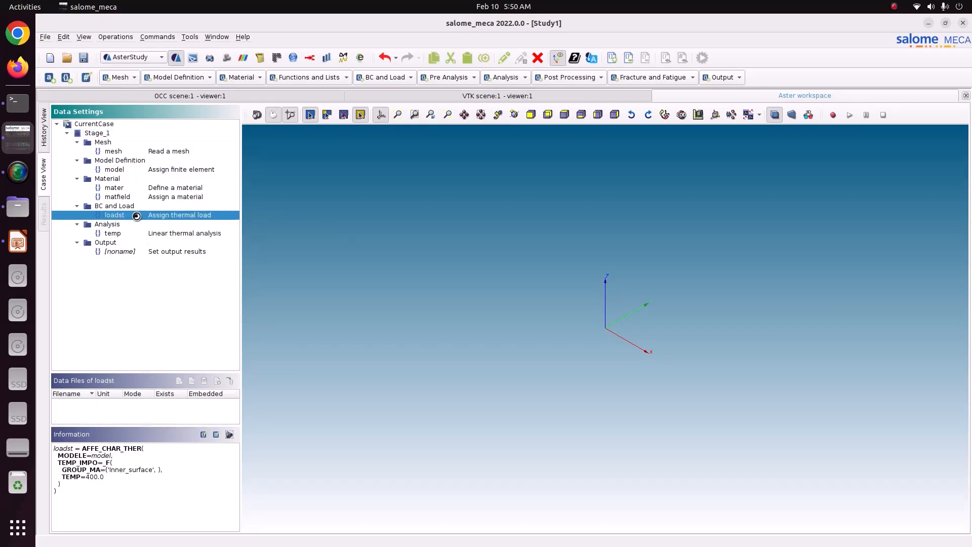
double_click(136, 215)
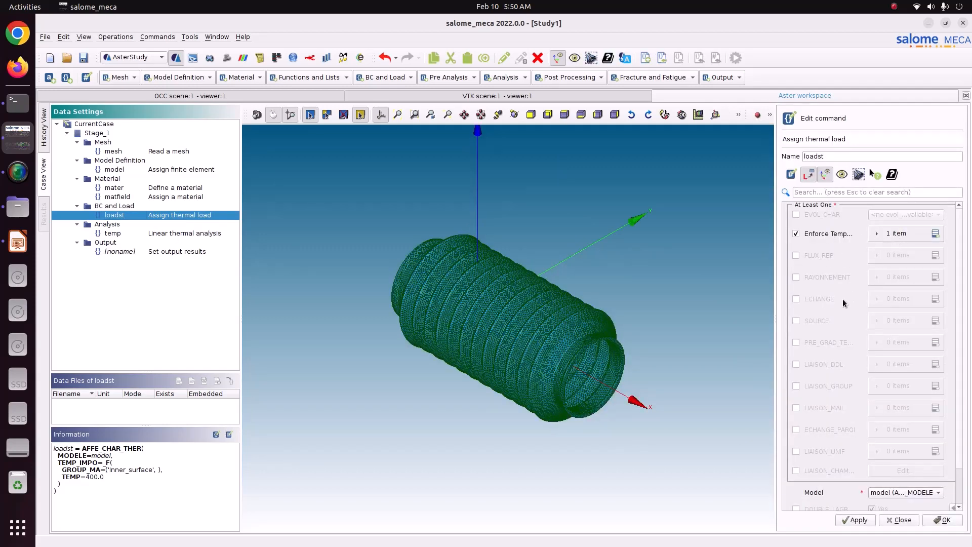
click(796, 299)
click(936, 298)
click(883, 321)
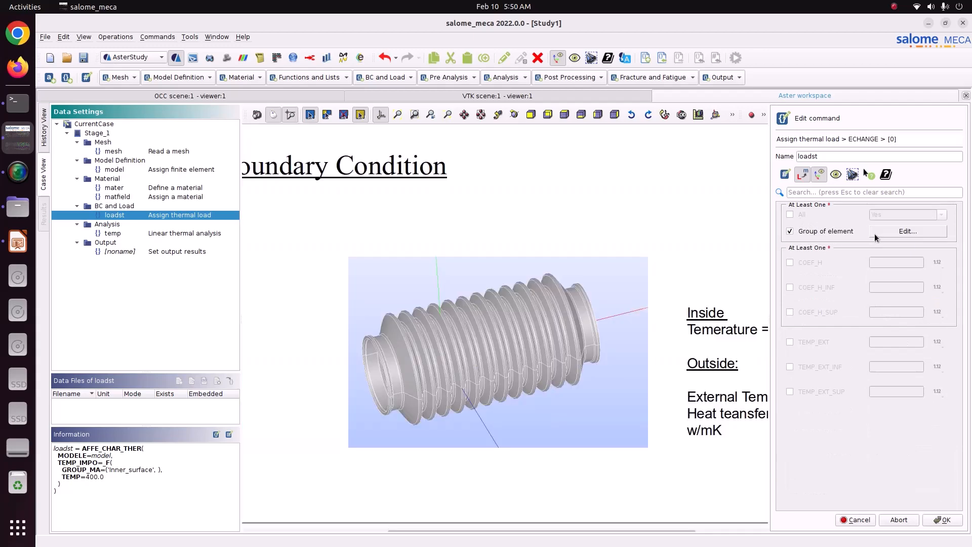
Step: Assign the outside_conv element group to the ECHANGE item of the thermal load
click(873, 233)
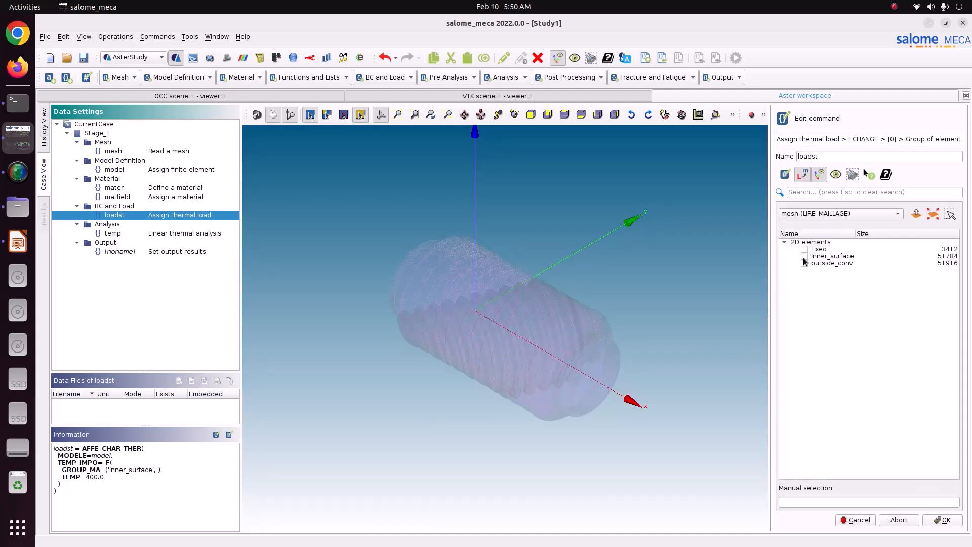
click(804, 263)
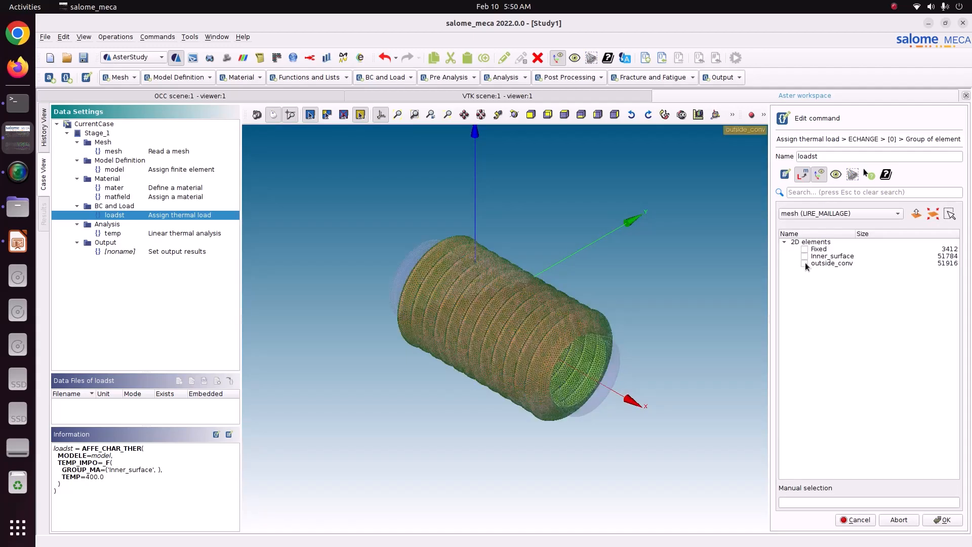
click(805, 263)
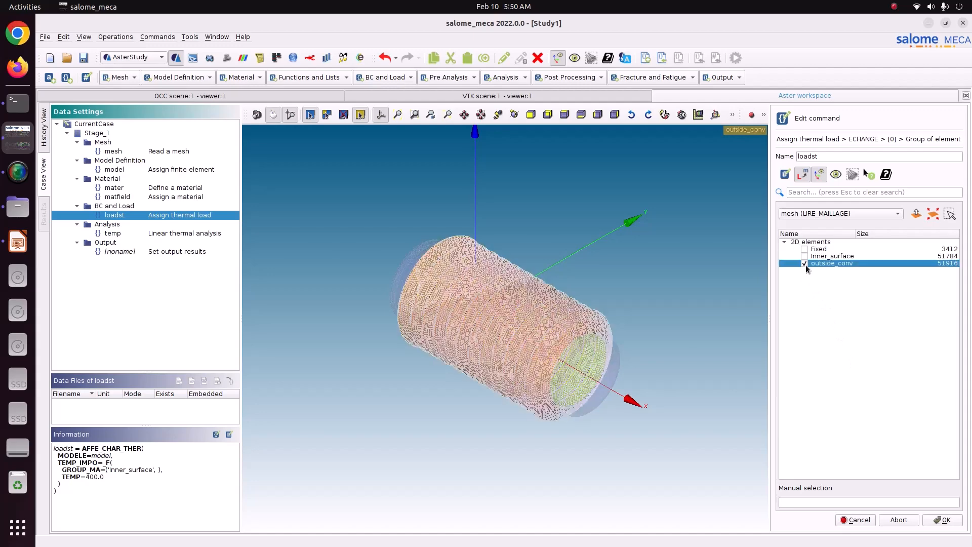
click(805, 263)
click(805, 263)
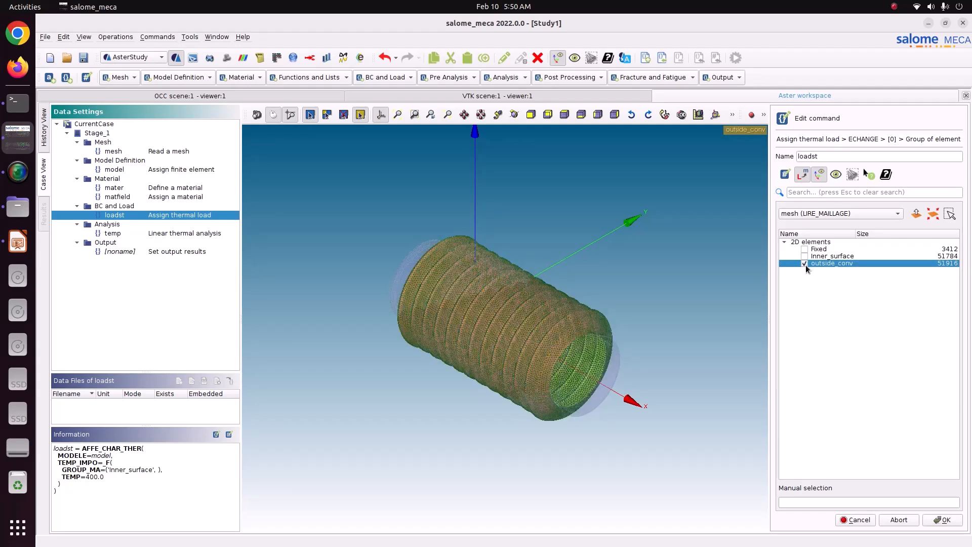
click(937, 519)
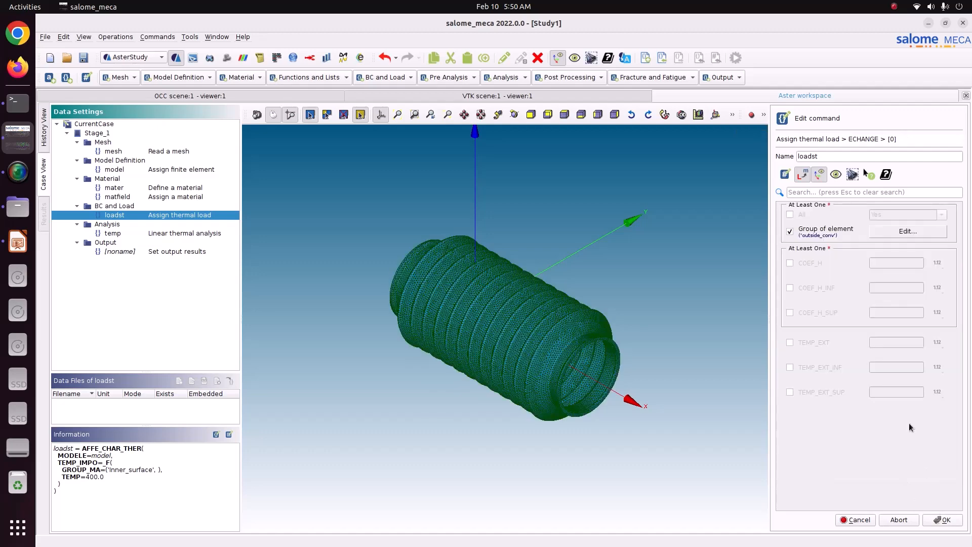
Step: Set the convection's COEF_H to 25 and TEMP_EXT to 293 as given on the boundary condition slide, and store the load
click(812, 264)
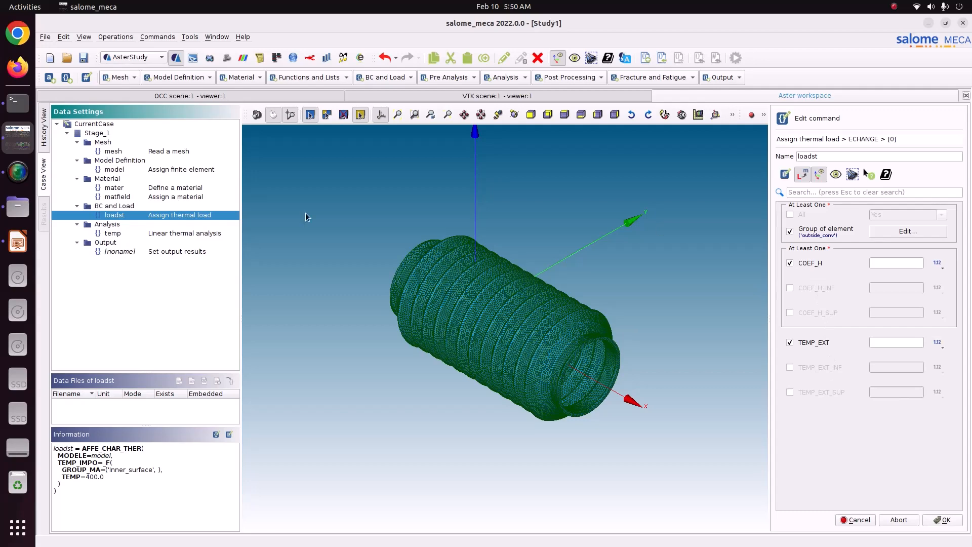
click(18, 242)
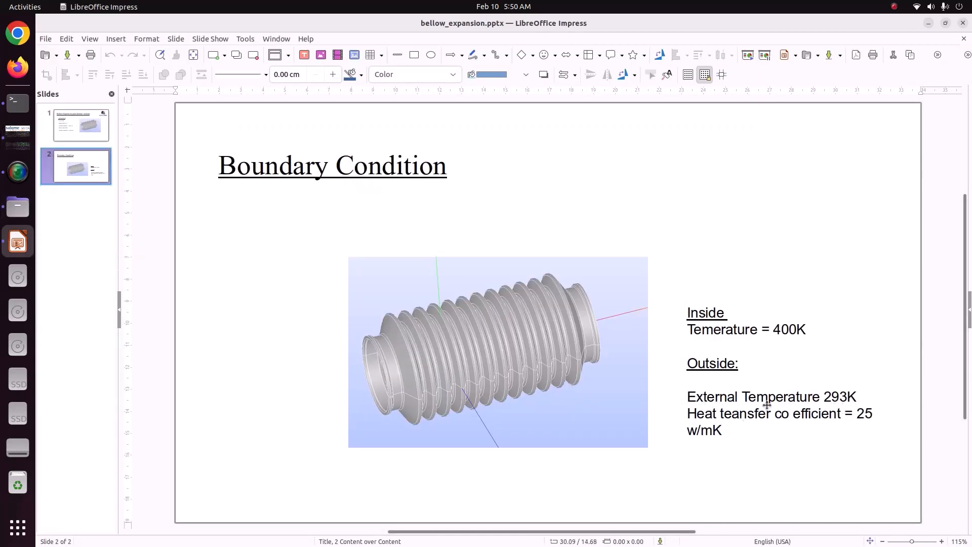
click(18, 137)
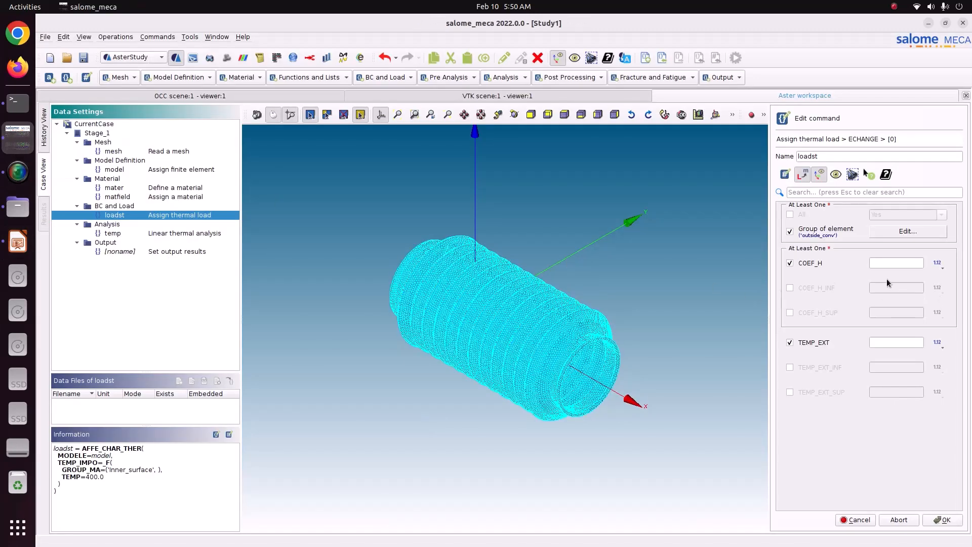
click(888, 262)
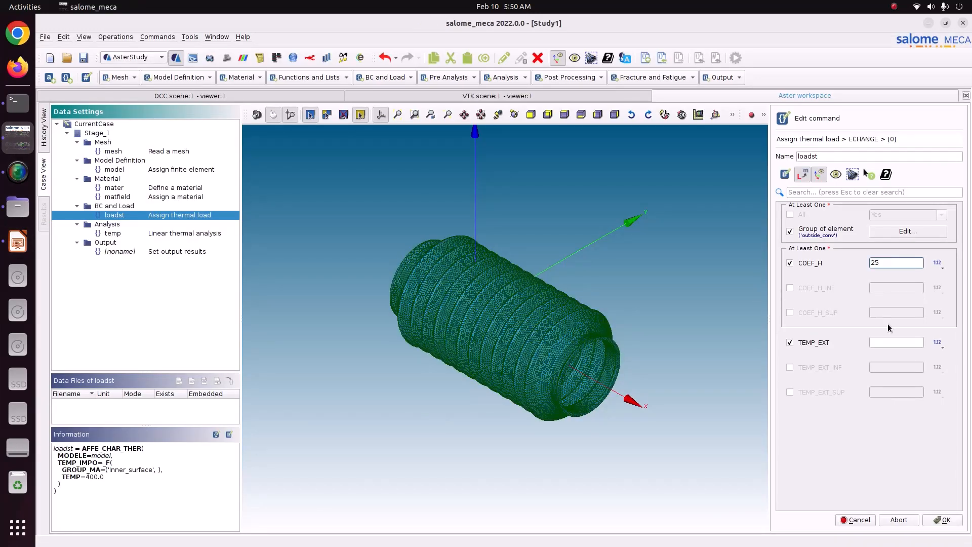
click(885, 342)
click(944, 522)
click(856, 519)
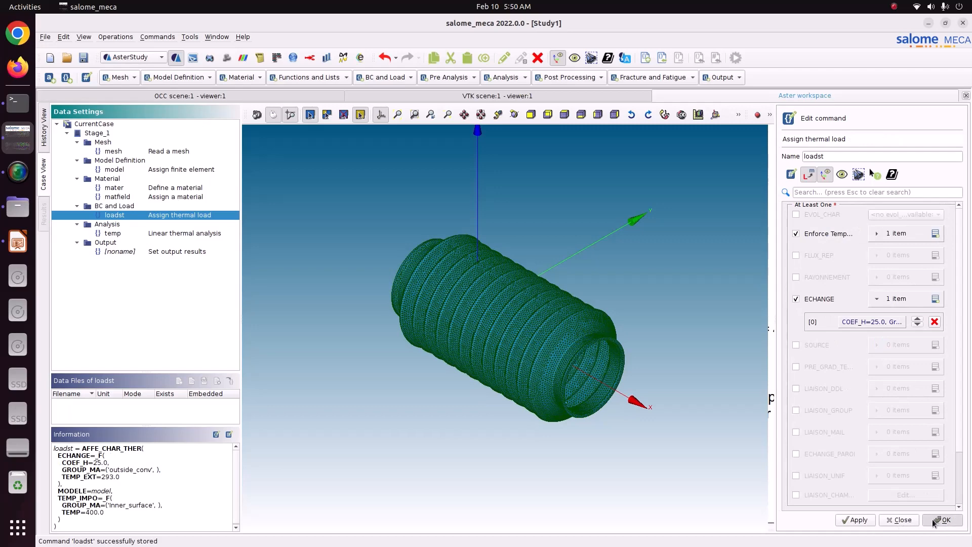
click(931, 518)
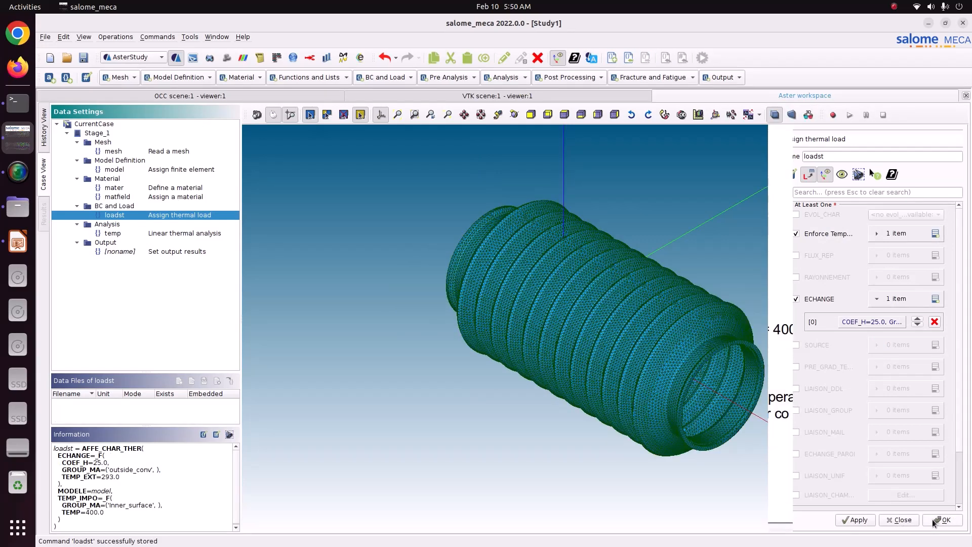
Step: Check the definitions of the thermal load, analysis and output commands, and save the study
double_click(90, 511)
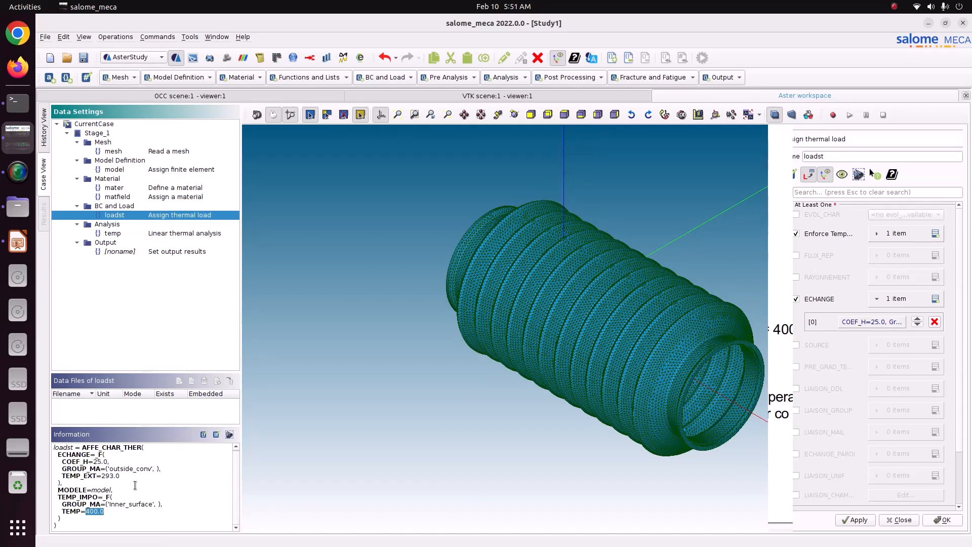
click(131, 233)
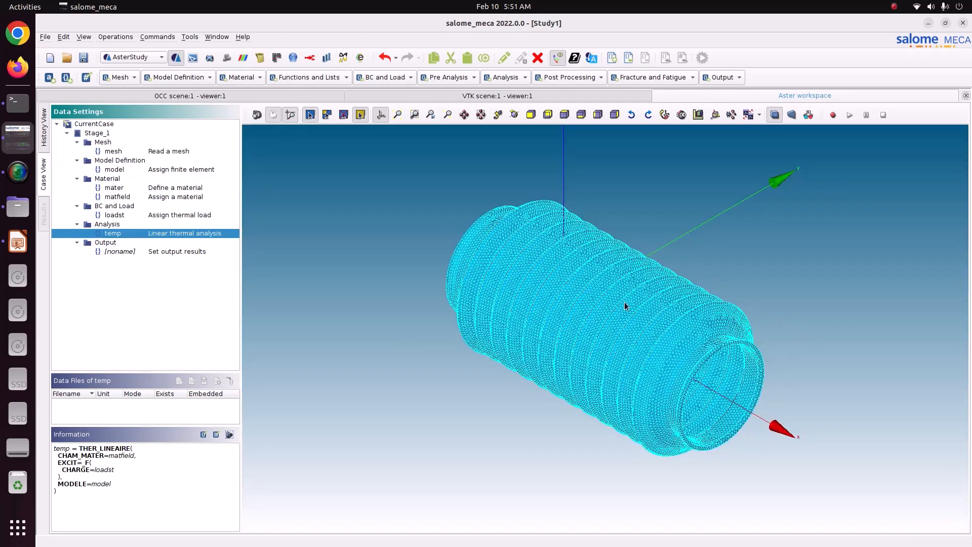
click(144, 250)
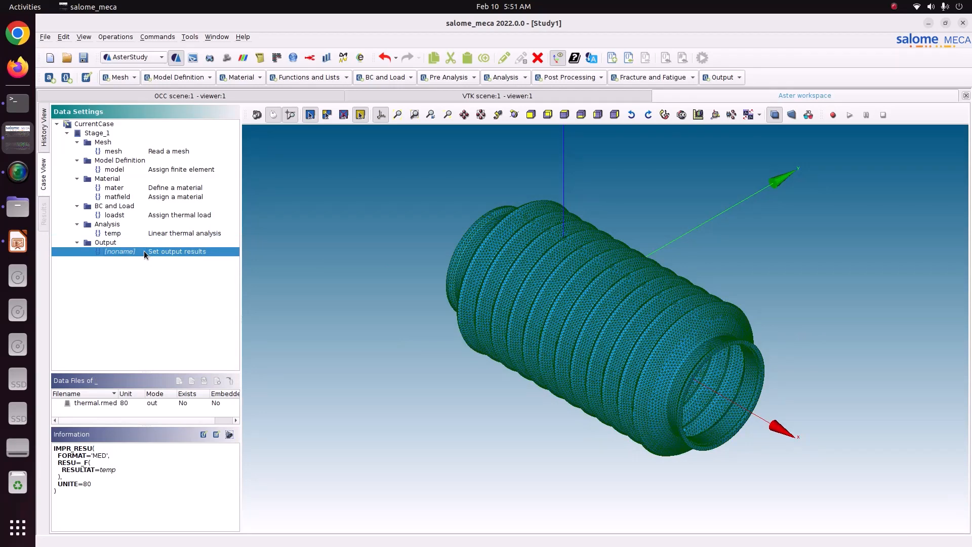
click(84, 58)
Step: Run Stage_1 of the current case with memory set to 4048 and auto refresh every 5 s
click(45, 141)
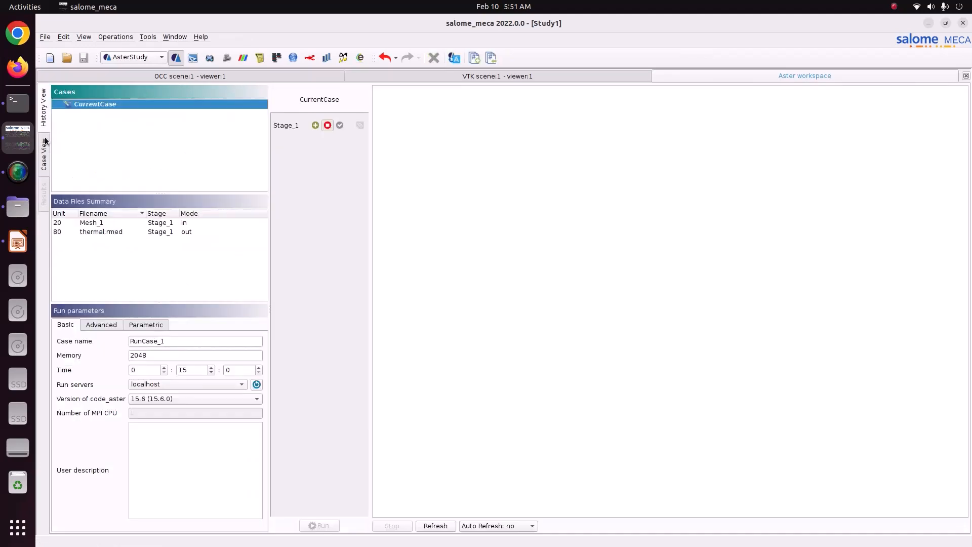
click(315, 125)
click(463, 530)
click(499, 475)
double_click(162, 357)
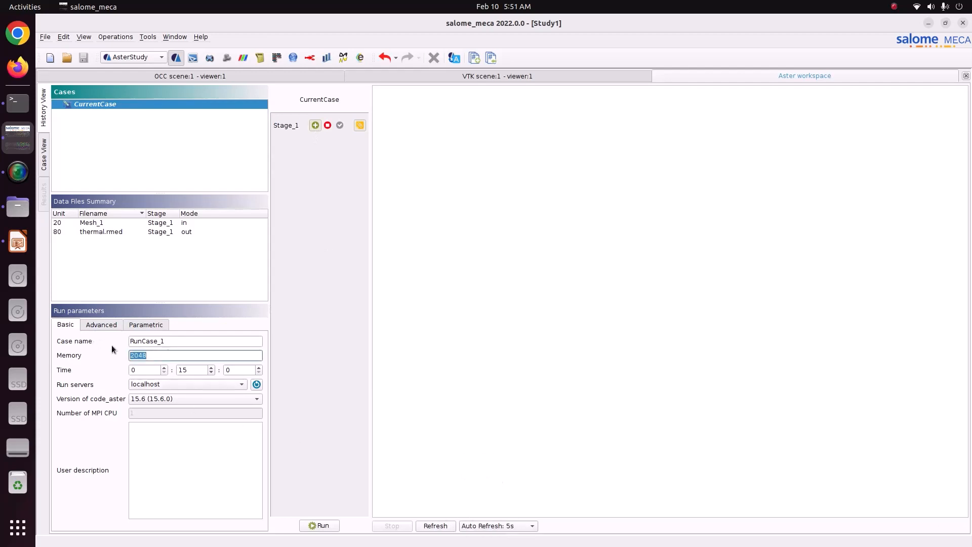
text(4048)
click(328, 526)
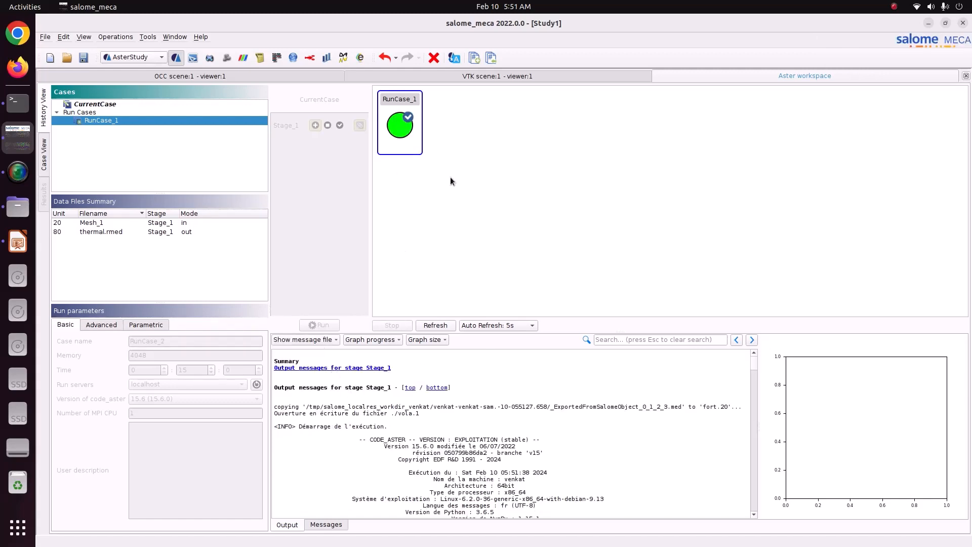
Step: Examine the RunCase_1 message file for the job diagnostic and any warnings, and close it
click(302, 340)
click(317, 351)
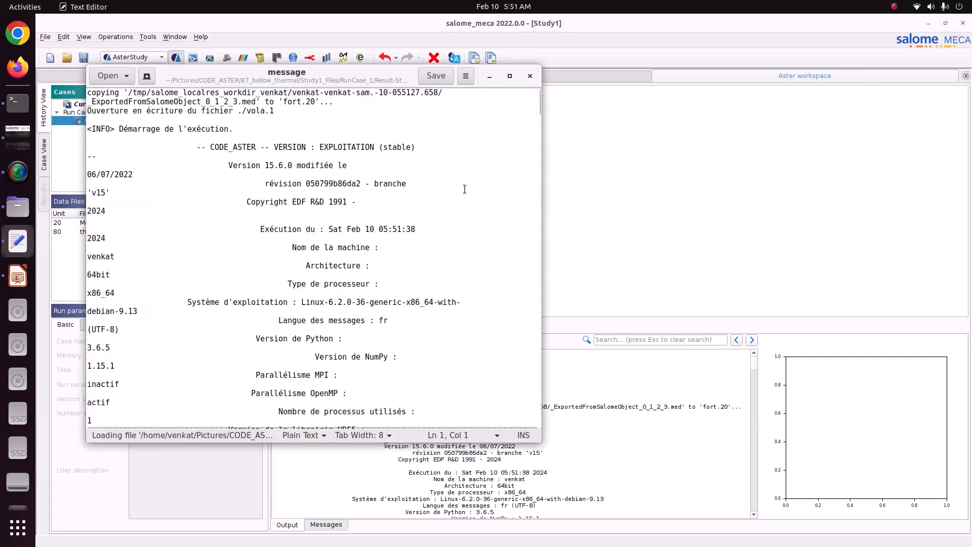
drag(538, 108, 516, 359)
scroll(516, 363, down, 15)
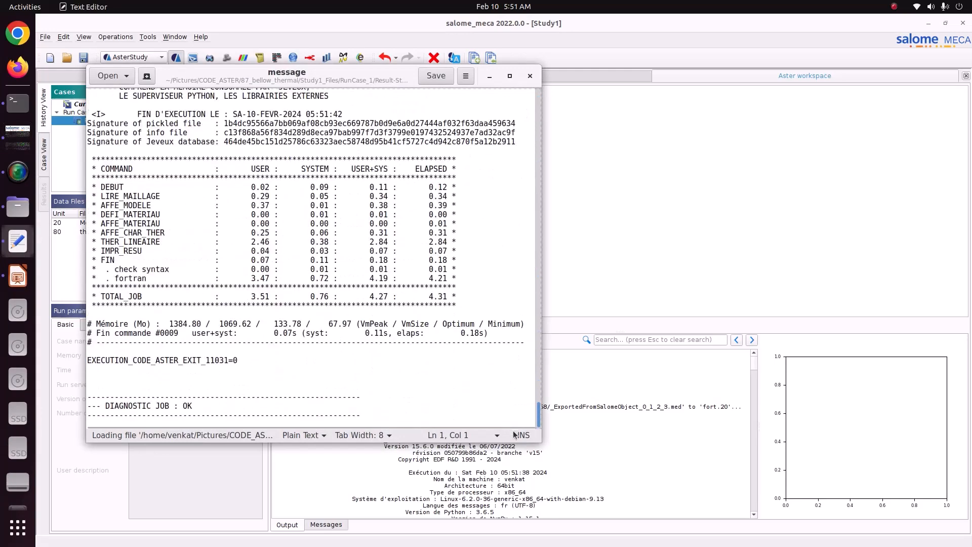
scroll(216, 391, up, 15)
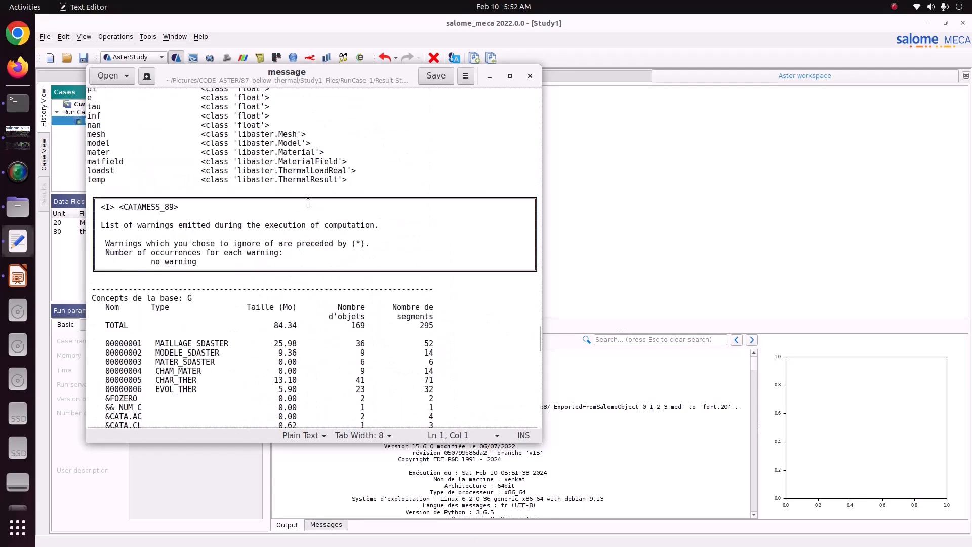
drag(233, 271, 139, 222)
click(530, 76)
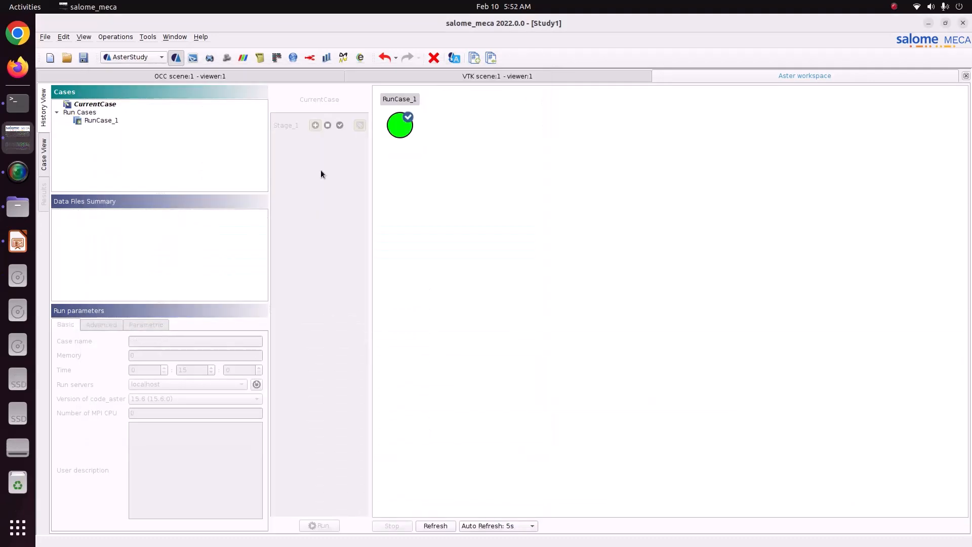
Step: Save the study with RunCase_1 selected and switch to the ParaVIS module
click(87, 120)
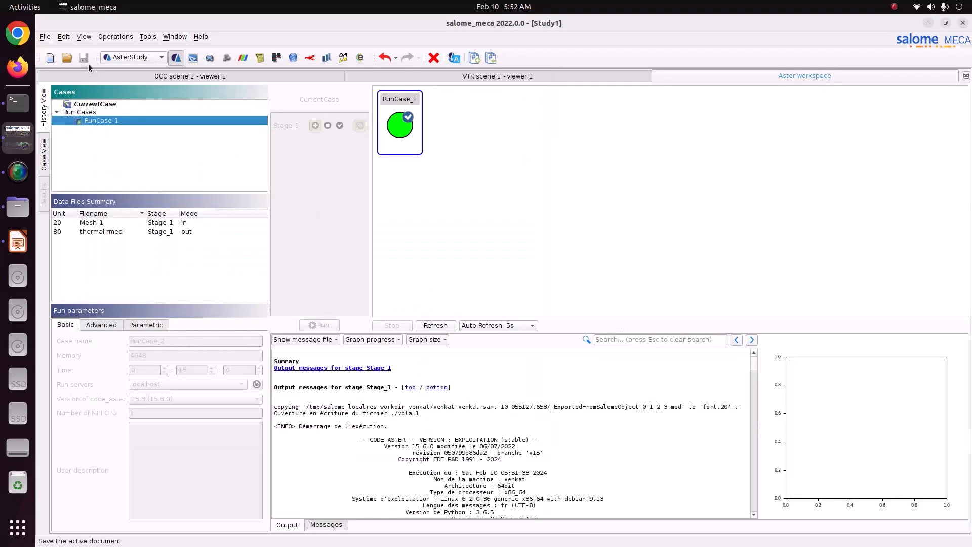
click(117, 56)
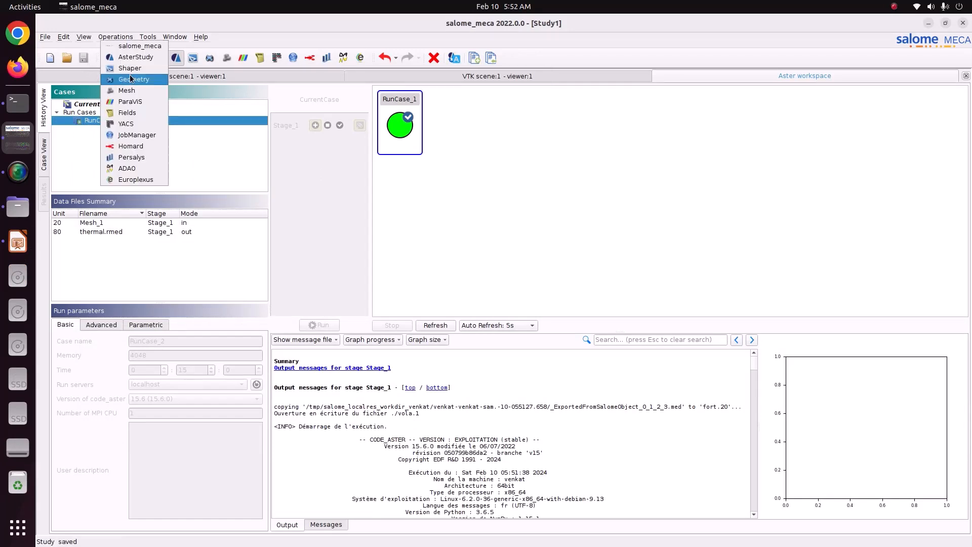
click(131, 98)
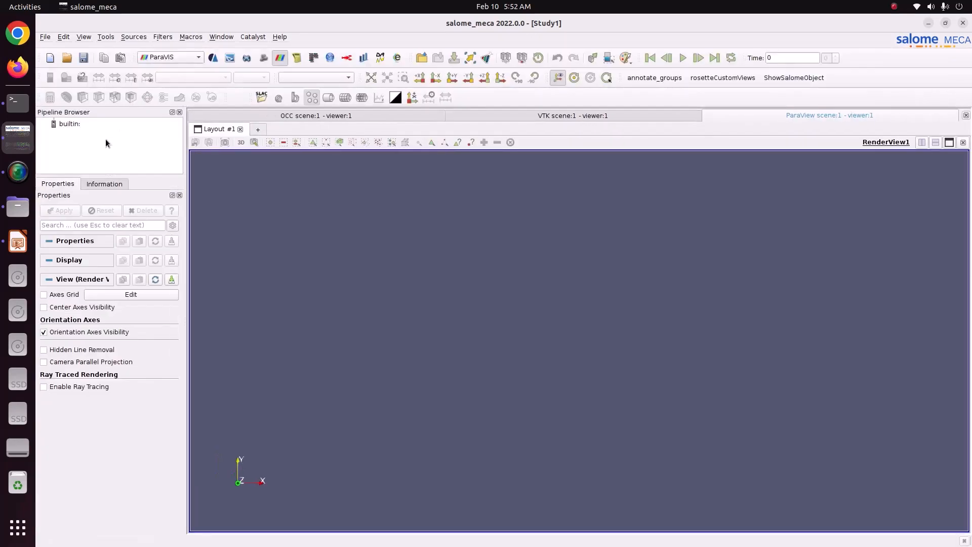
Step: Open the result file thermal.rmed from the CODE_ASTER/87_bellow_thermal folder and load it into the pipeline
right_click(67, 124)
click(79, 133)
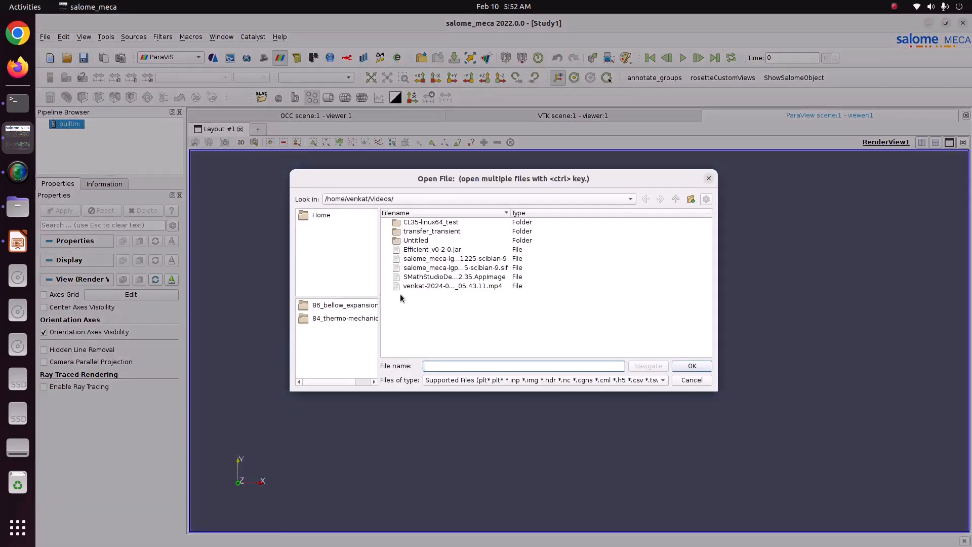
click(321, 218)
double_click(429, 318)
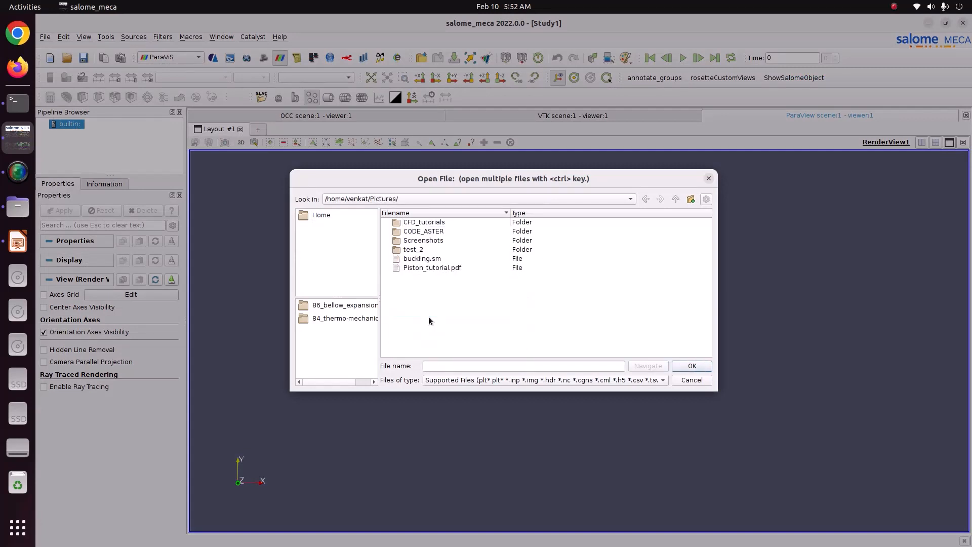
double_click(420, 232)
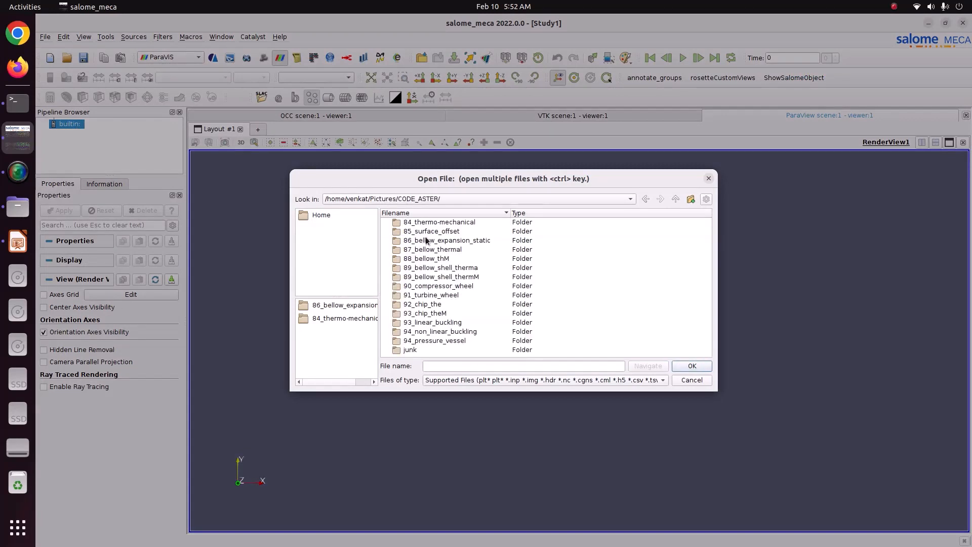
double_click(425, 251)
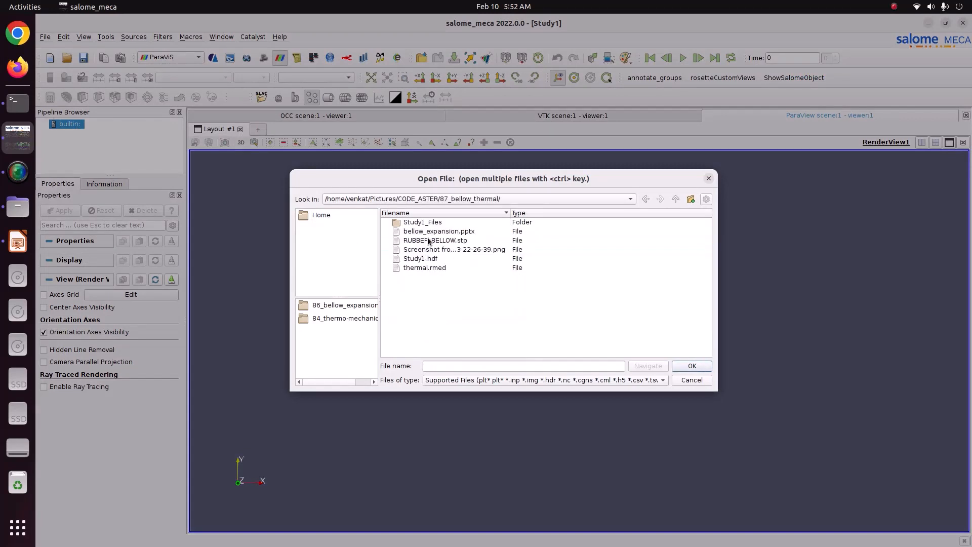
click(440, 270)
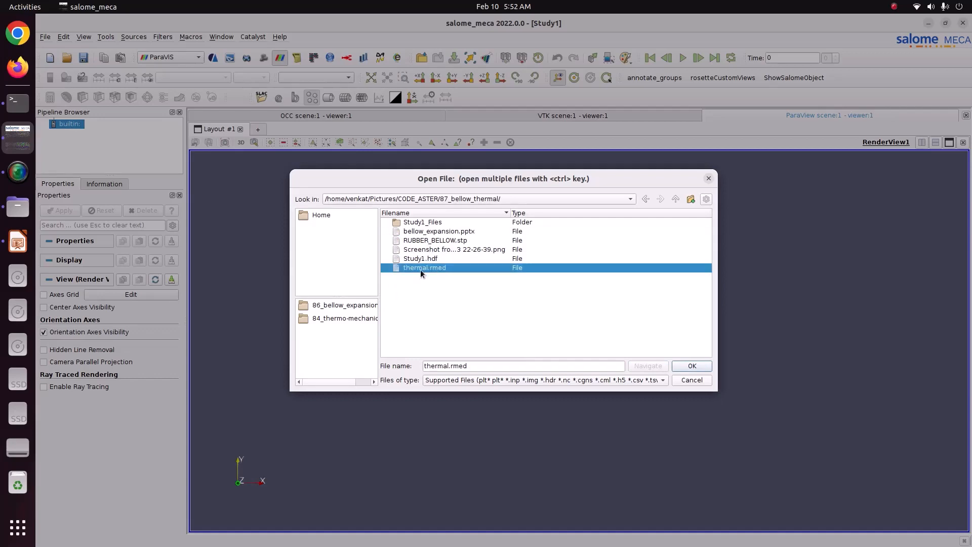
click(691, 366)
click(59, 215)
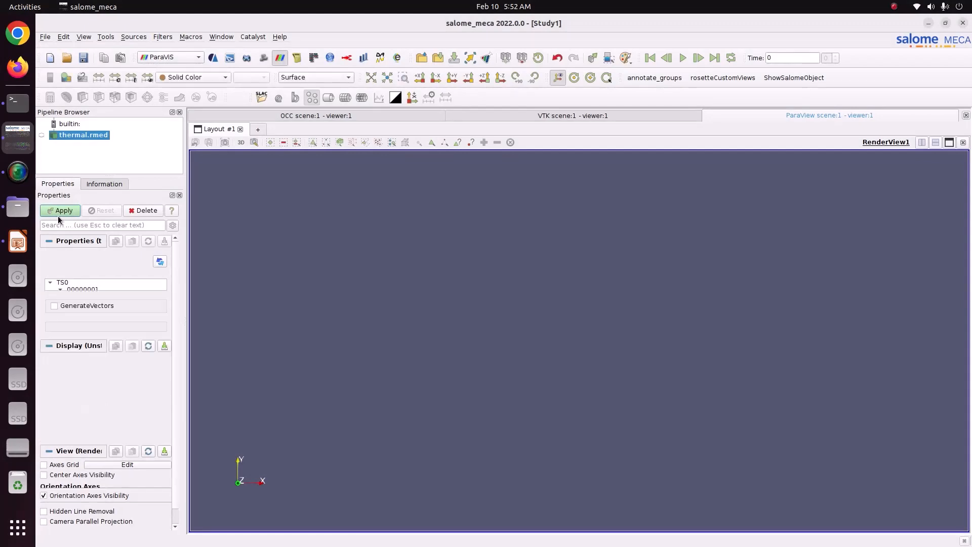
Step: Color the bellow by the temp___TEMP field
click(223, 77)
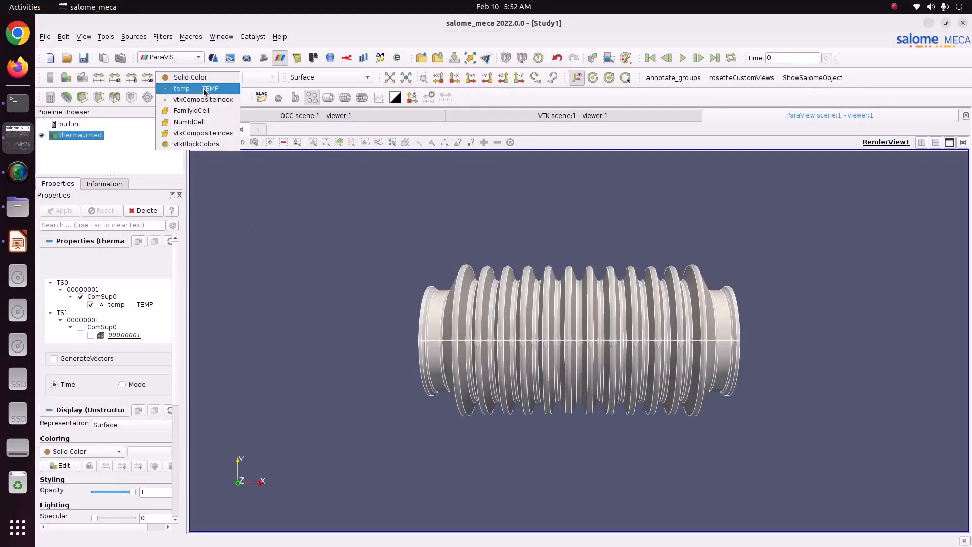
click(202, 89)
drag(397, 247, 384, 310)
Step: Apply the Blue to Red Rainbow color preset from the Rainbow group and move the color legend closer to the bellow
click(155, 466)
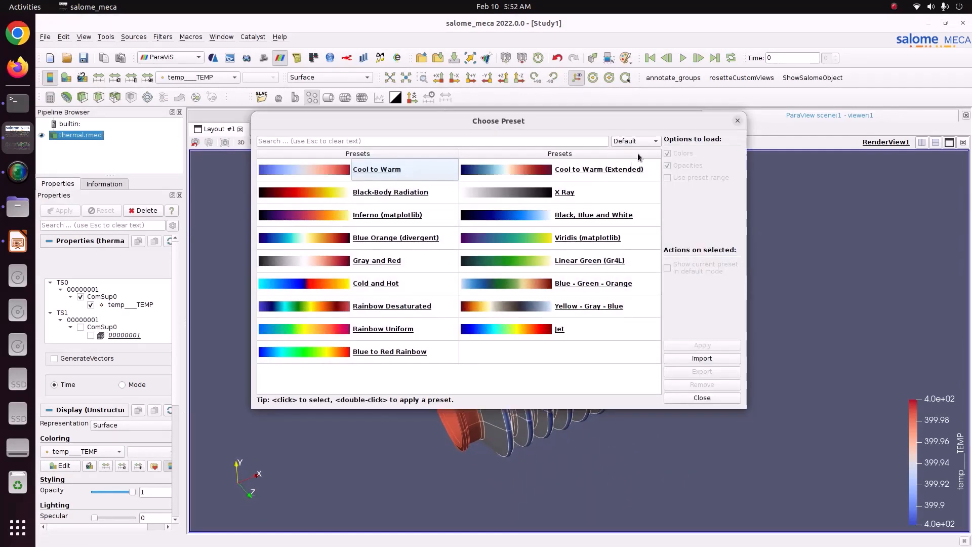
click(636, 141)
click(628, 174)
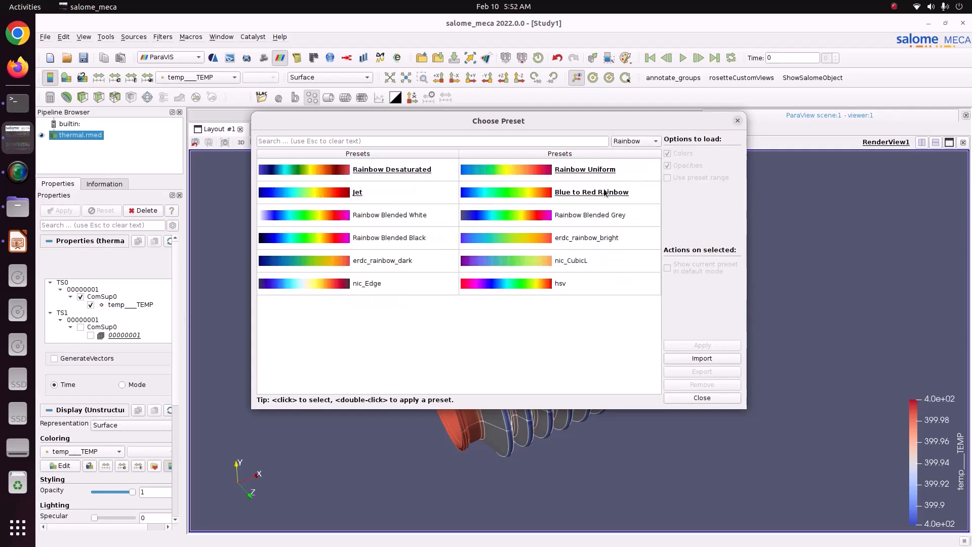
click(602, 193)
click(706, 346)
click(701, 397)
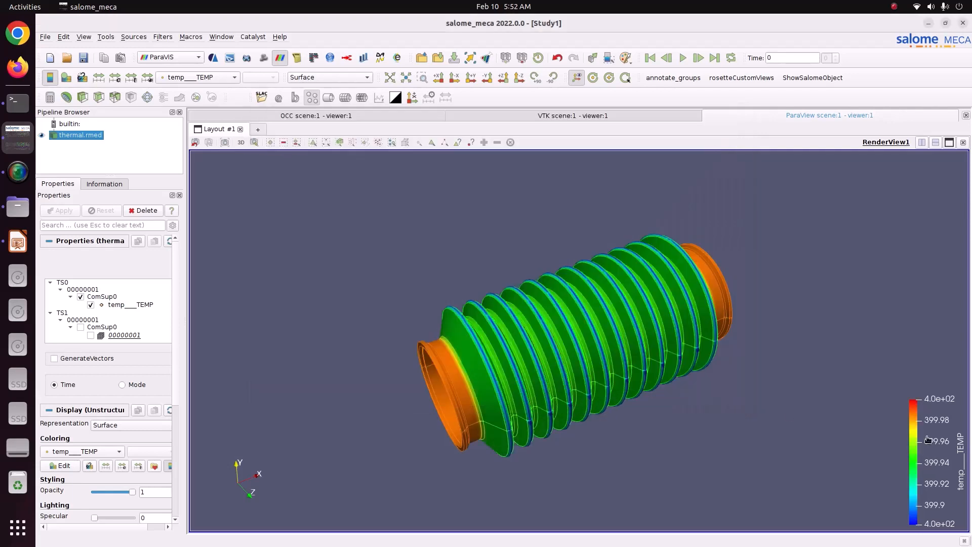
drag(929, 446, 866, 307)
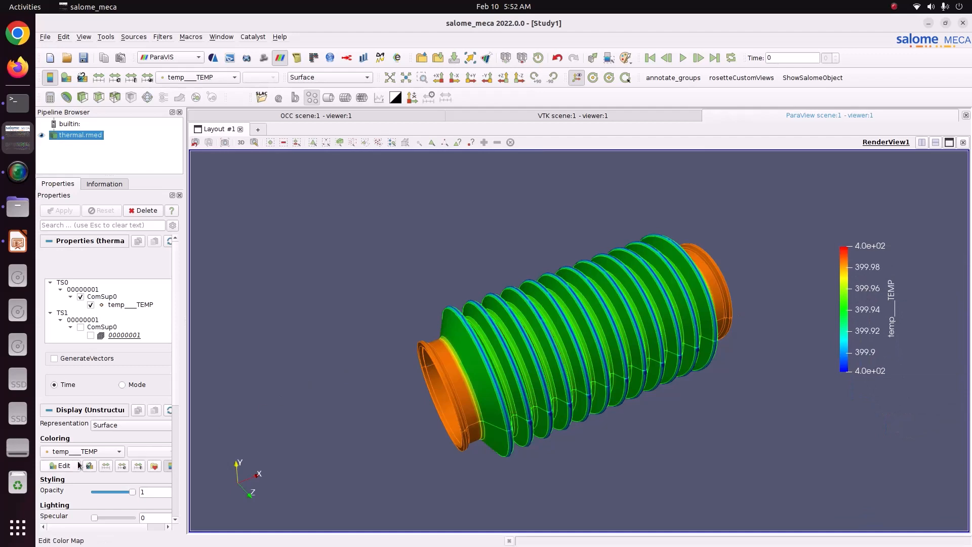
Step: Set the number of table values in the temperature color map to 12
click(68, 466)
scroll(226, 522, down, 3)
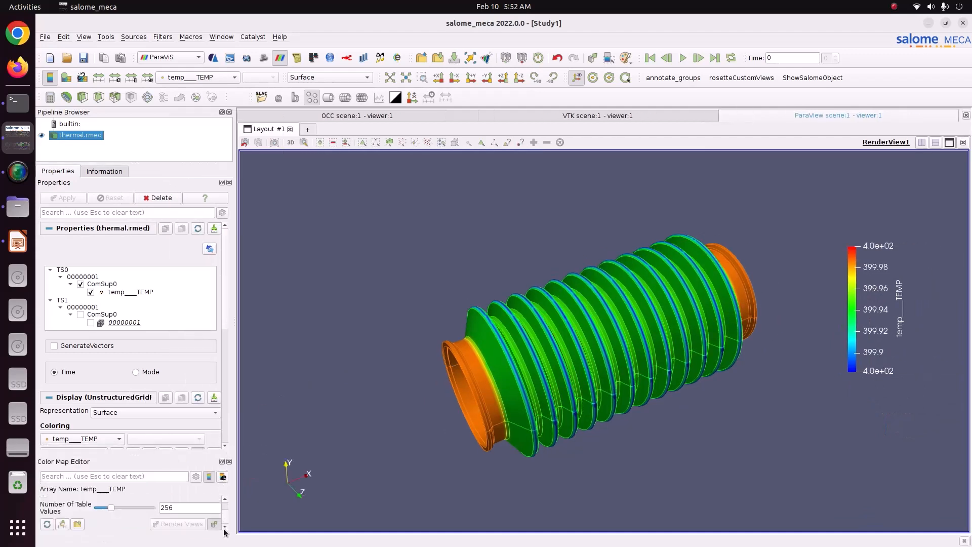
double_click(201, 507)
text(12)
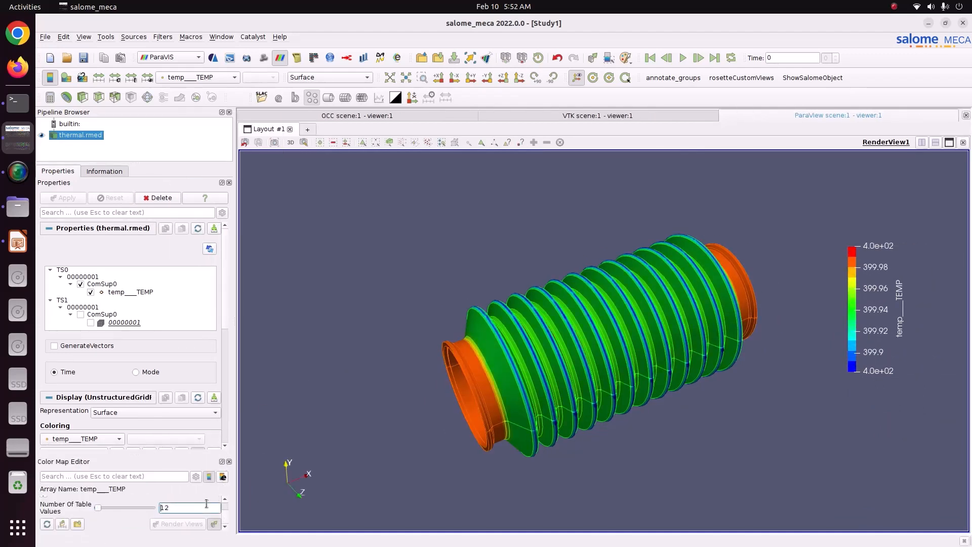
drag(393, 337, 605, 326)
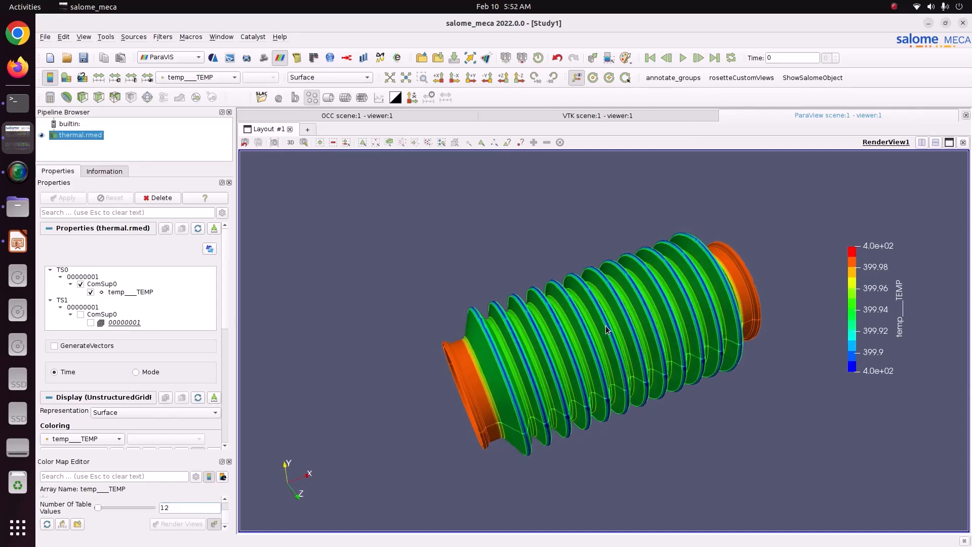
Step: Clip the thermal result with a plane normal to Y and hide the clip plane
click(88, 100)
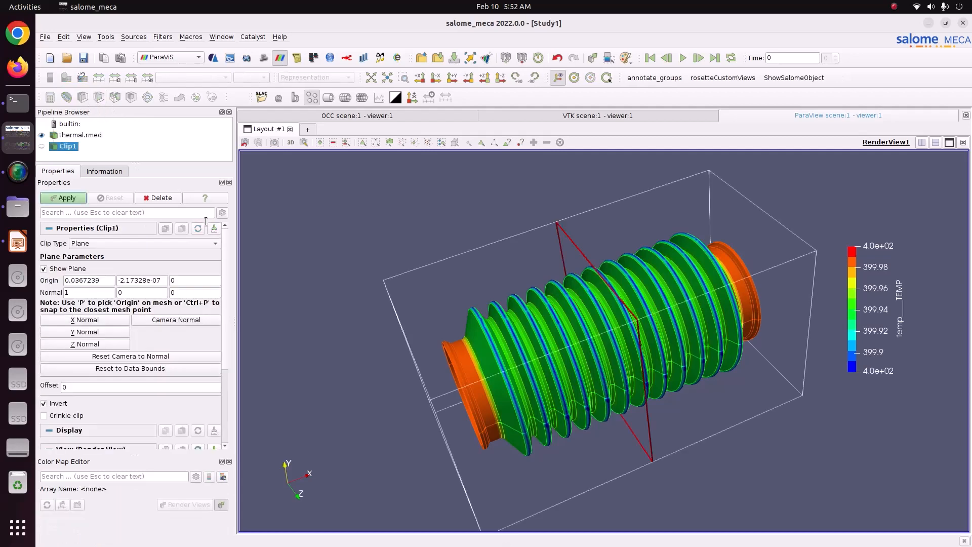
click(72, 320)
click(78, 332)
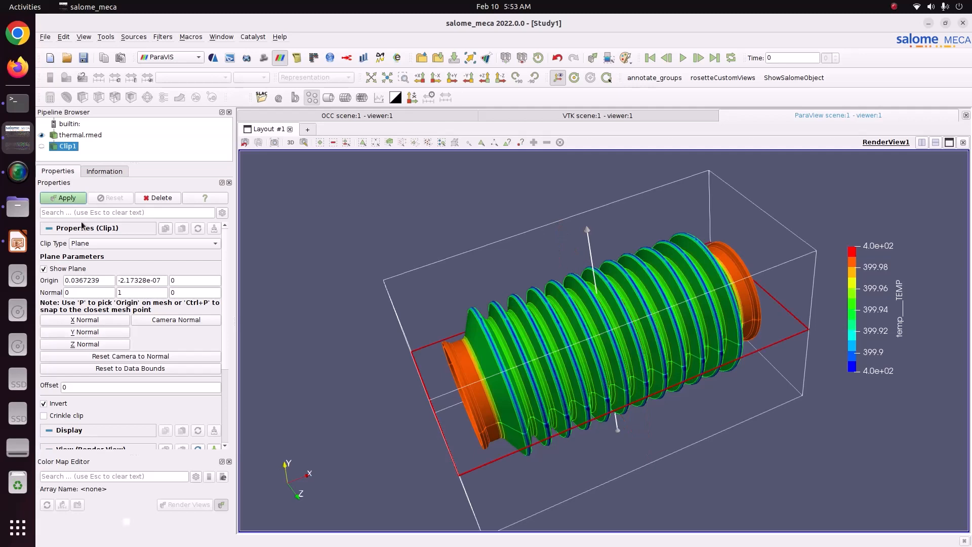
click(71, 199)
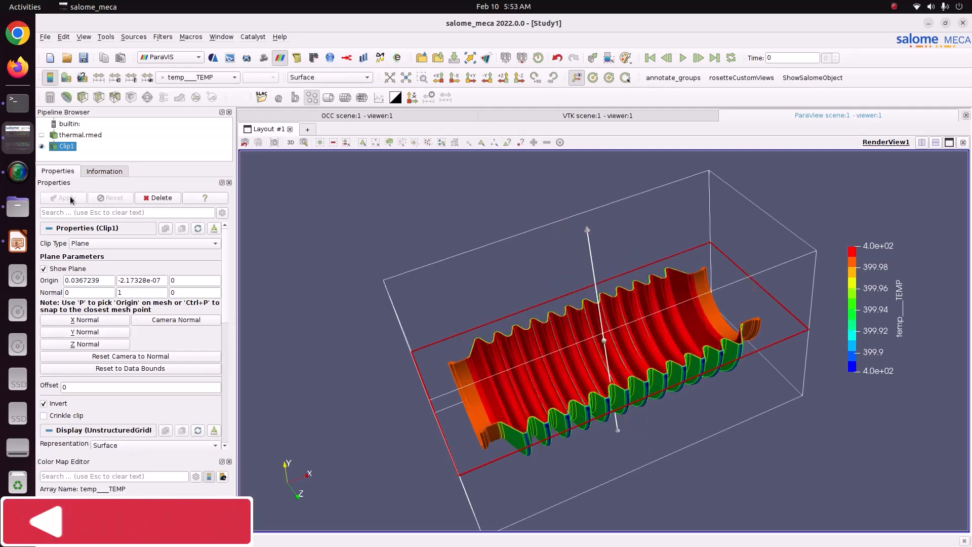
click(53, 269)
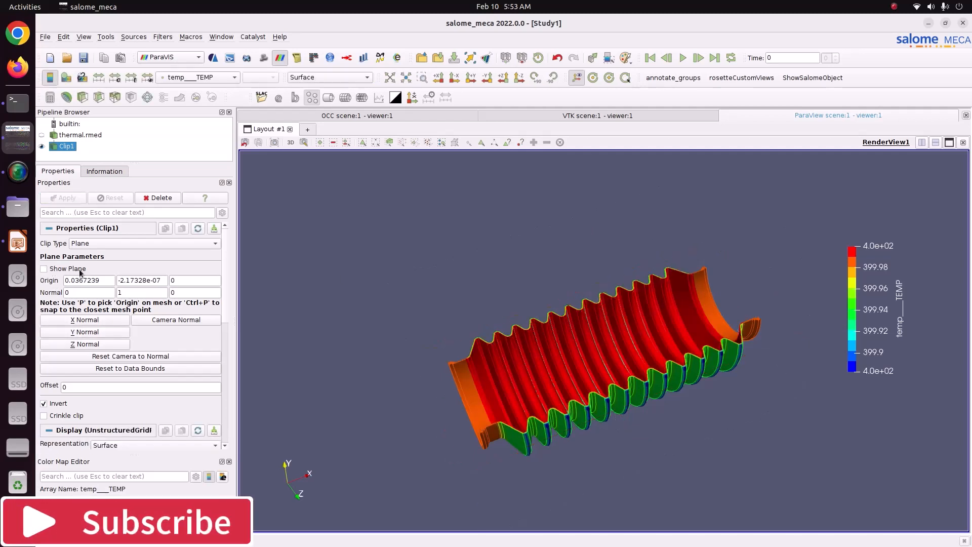
Step: Examine the temperature distribution through the wall thickness and along the inner surface of the clipped bellow
click(476, 79)
click(489, 78)
scroll(481, 233, up, 4)
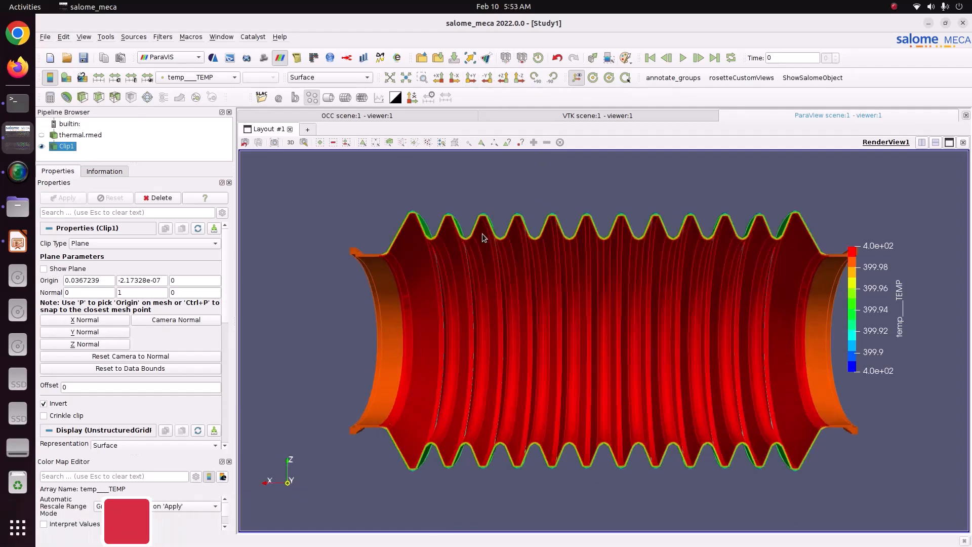
drag(383, 317, 419, 364)
scroll(488, 312, up, 5)
drag(487, 317, 550, 337)
scroll(555, 329, up, 5)
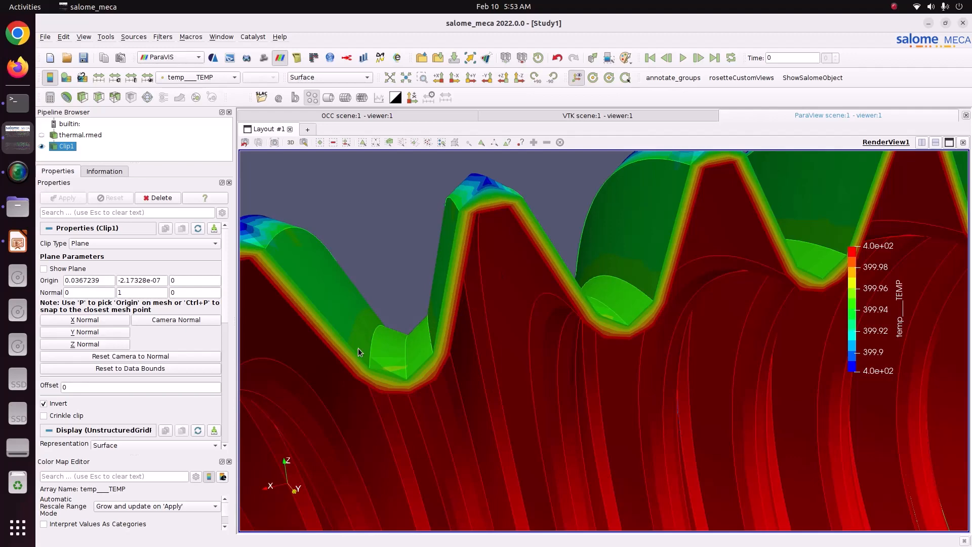
scroll(439, 357, down, 8)
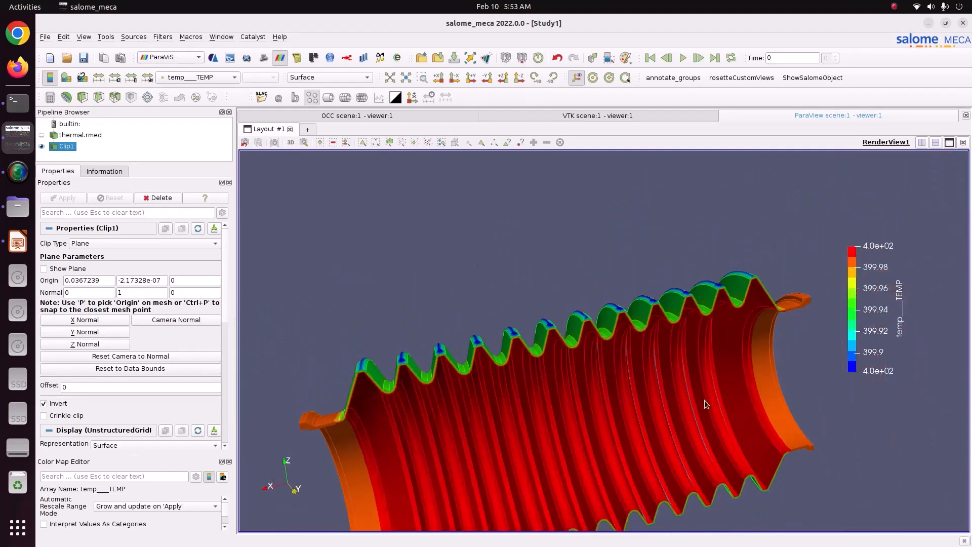
drag(706, 403, 680, 322)
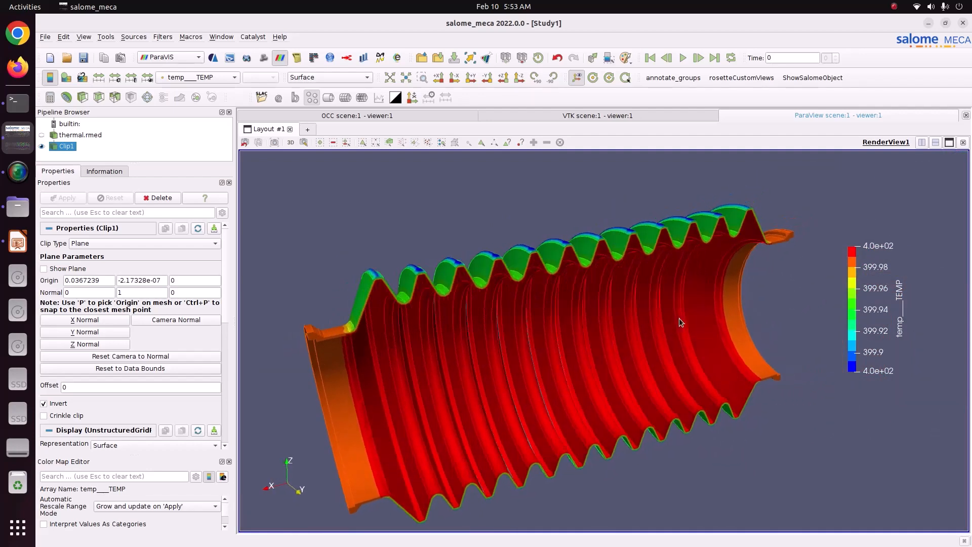